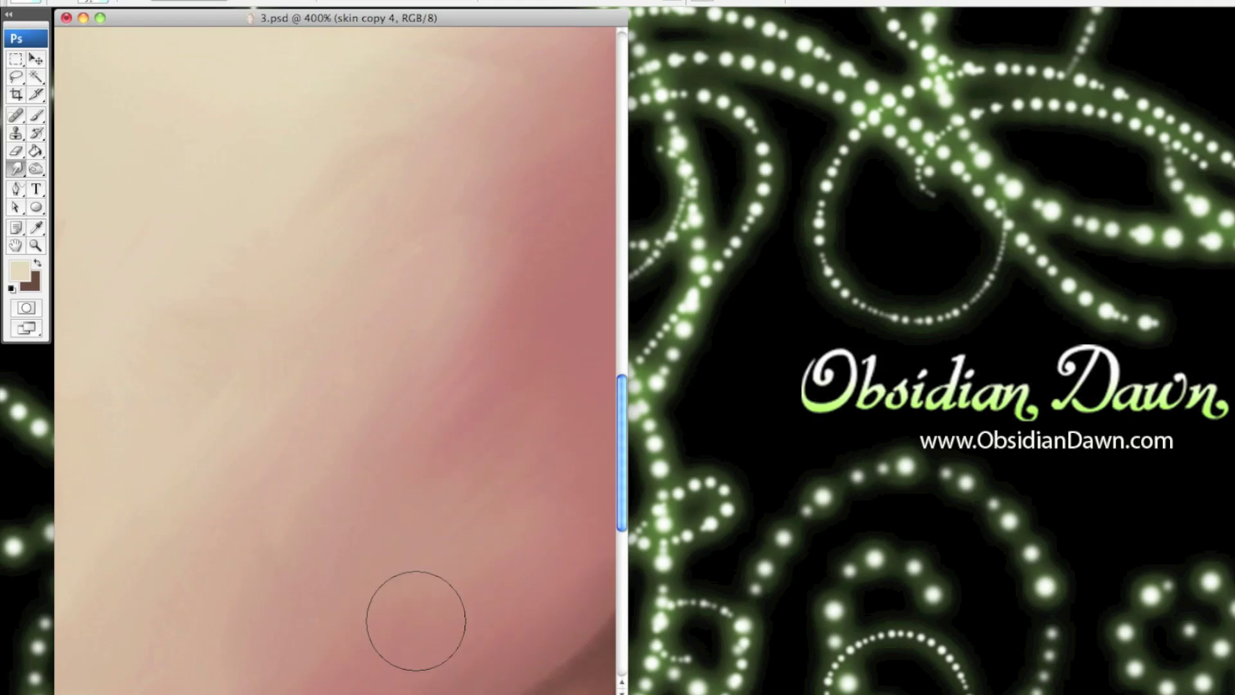
Smudge the hard colour transitions on the skin copy 4 layer with the 31 px round brush, adjusting the strength between strokes
left_click_drag(483, 454, 468, 309)
left_click(305, 2)
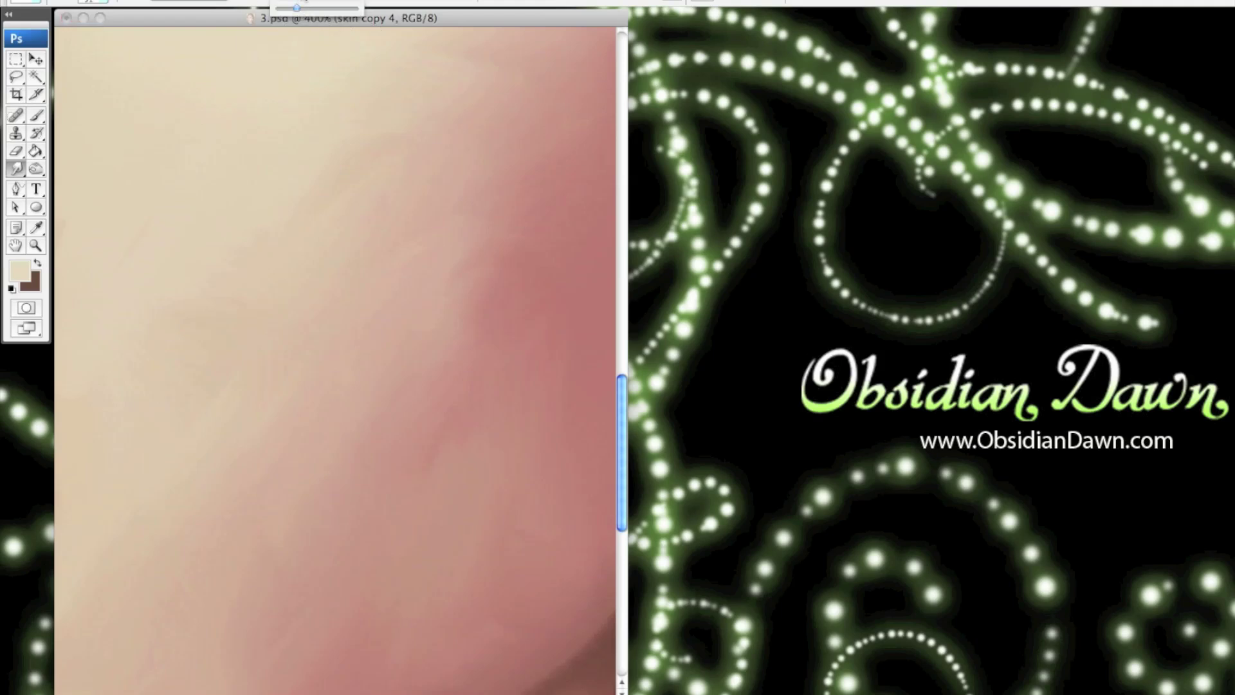
left_click(306, 1)
mouse_move(486, 313)
left_mouse_down()
mouse_move(441, 436)
mouse_move(528, 397)
left_mouse_up()
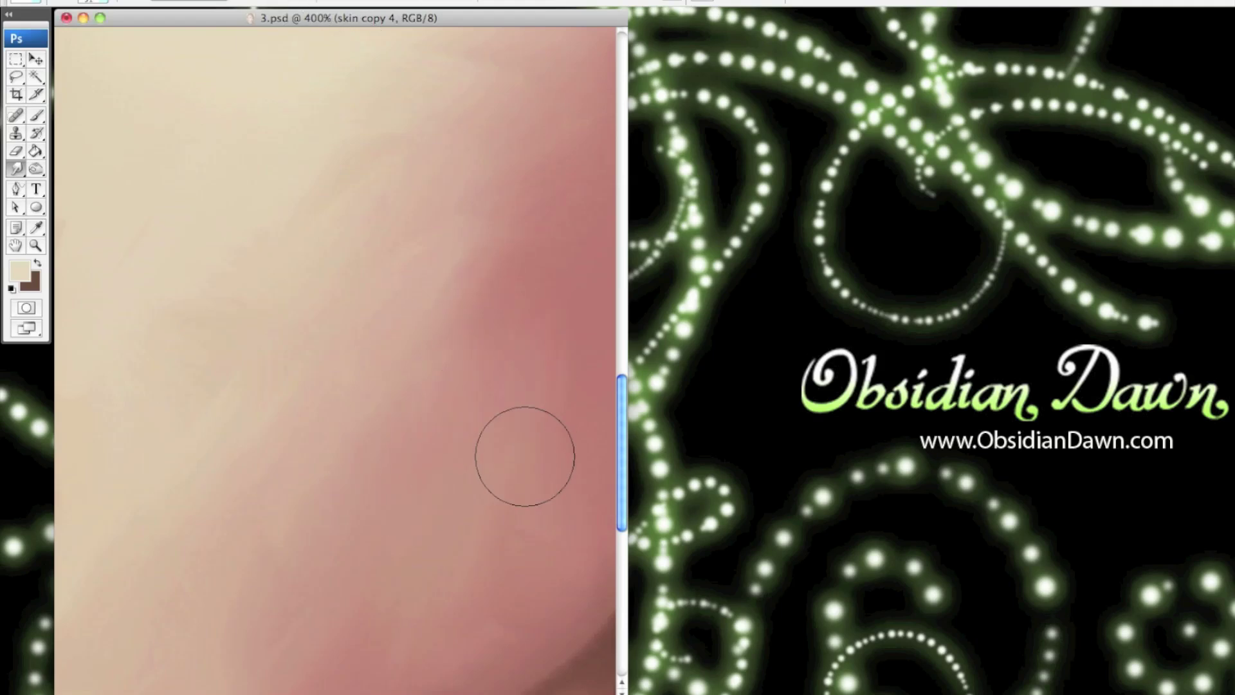
mouse_move(501, 260)
left_mouse_down()
mouse_move(430, 250)
mouse_move(390, 175)
mouse_move(391, 135)
mouse_move(506, 160)
left_mouse_up()
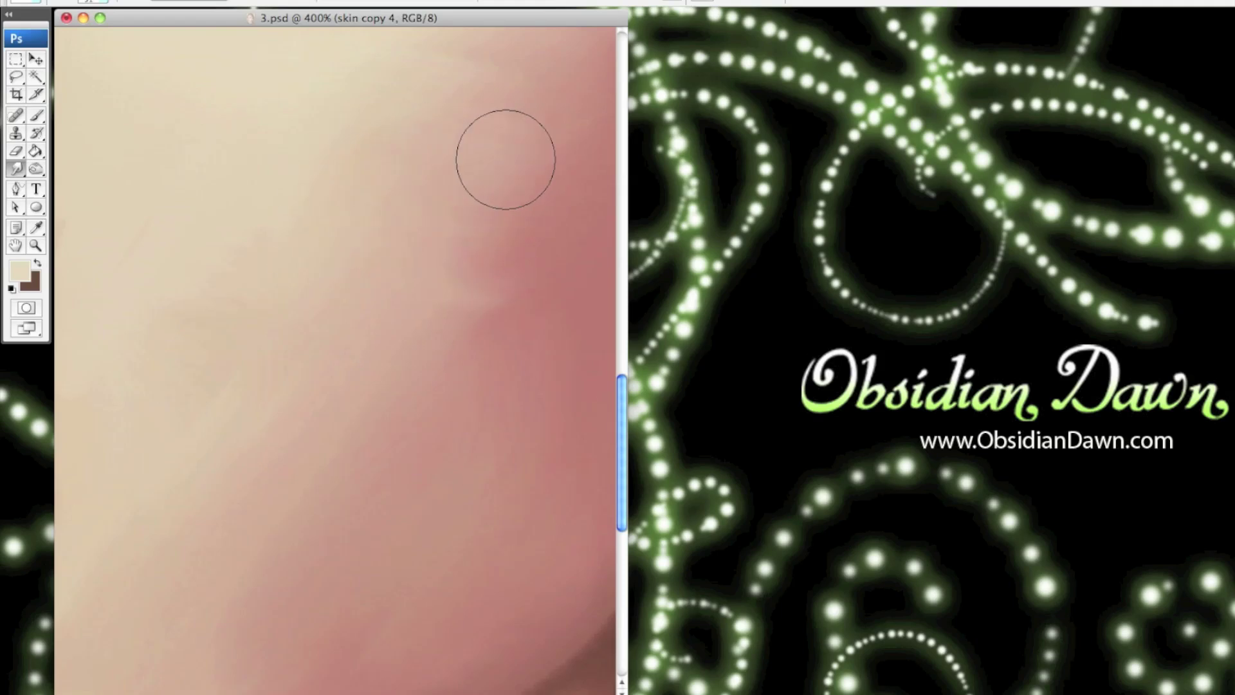
left_click(312, 2)
left_click(302, 1)
mouse_move(494, 146)
left_mouse_down()
mouse_move(473, 165)
mouse_move(485, 193)
mouse_move(425, 350)
mouse_move(507, 310)
left_mouse_up()
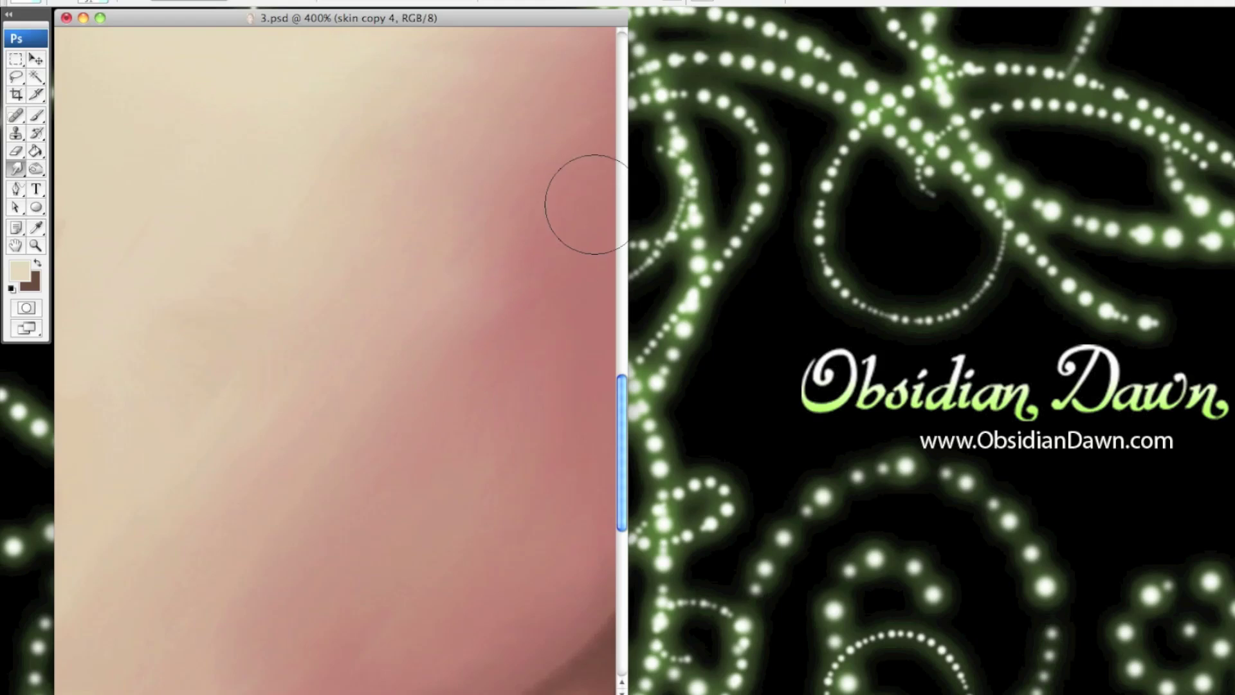
mouse_move(261, 105)
left_mouse_down()
mouse_move(256, 257)
mouse_move(113, 335)
mouse_move(269, 326)
left_mouse_up()
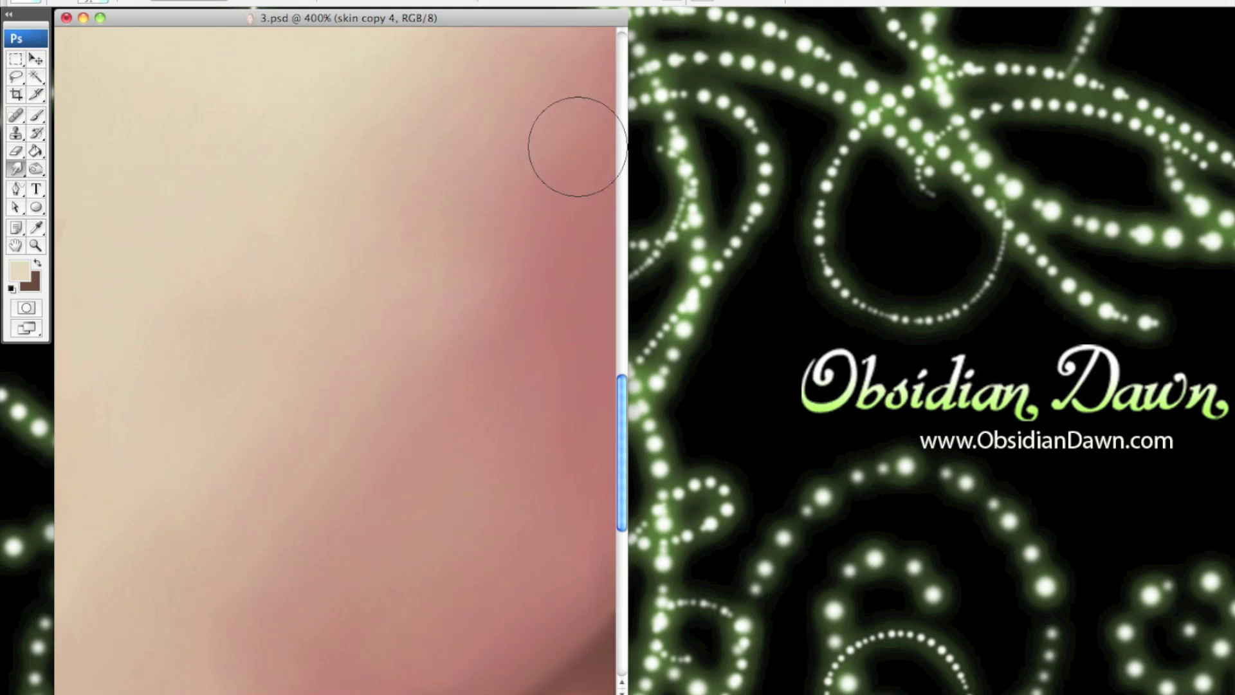
Choose the speckled 463 brush tip for the Smudge tool and set its diameter to 17 px
left_click(122, 1)
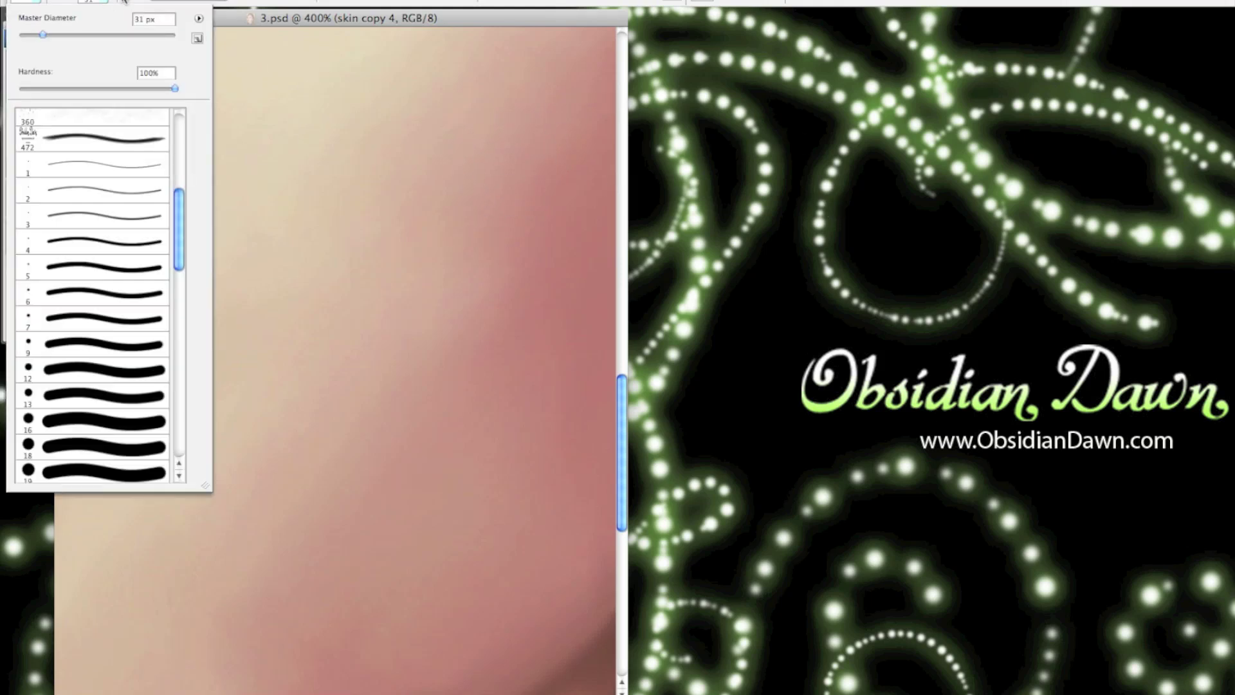
scroll(148, 168, "up", 5)
left_click(32, 119)
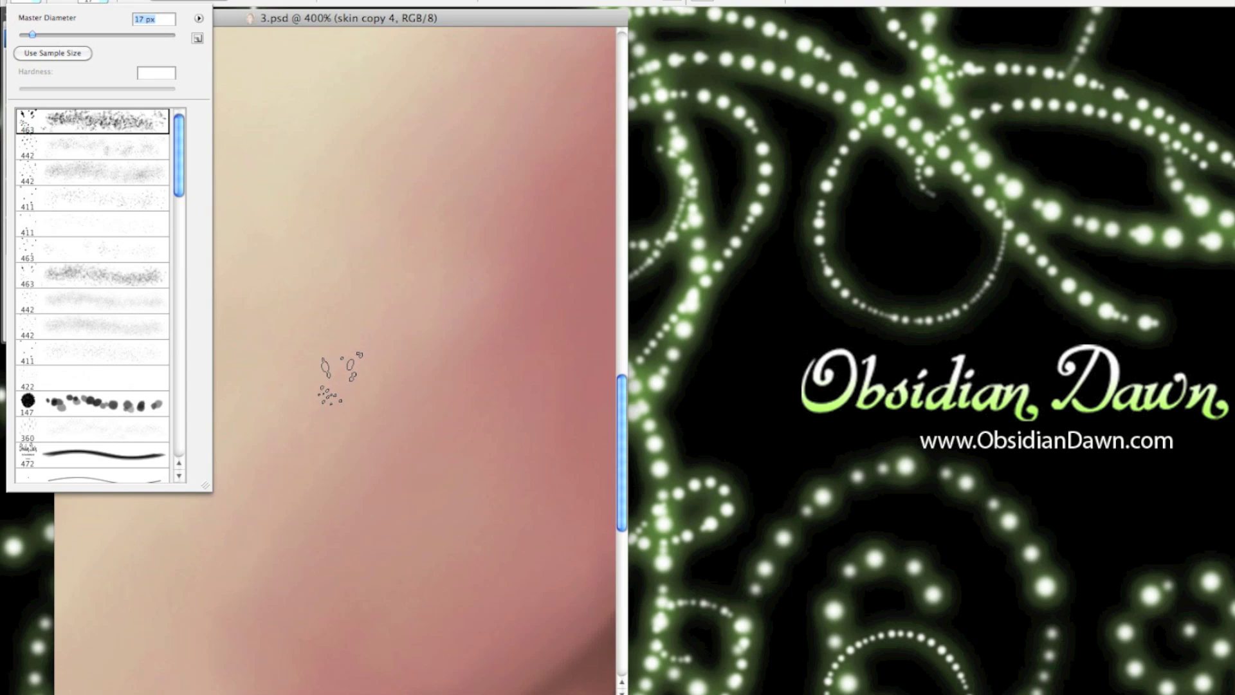
left_click(93, 3)
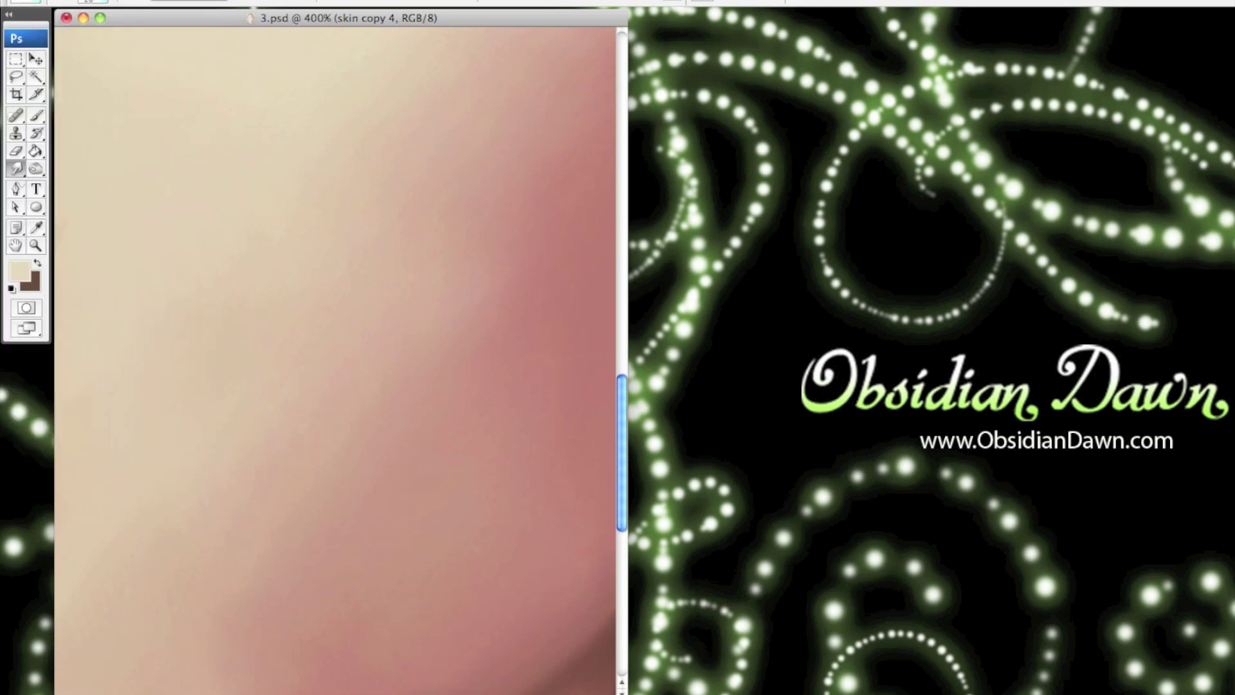
Smudge the hard-edged skin tones on the skin copy 3 layer with the speckled brush, adjusting the strength between strokes
left_click_drag(514, 264, 382, 450)
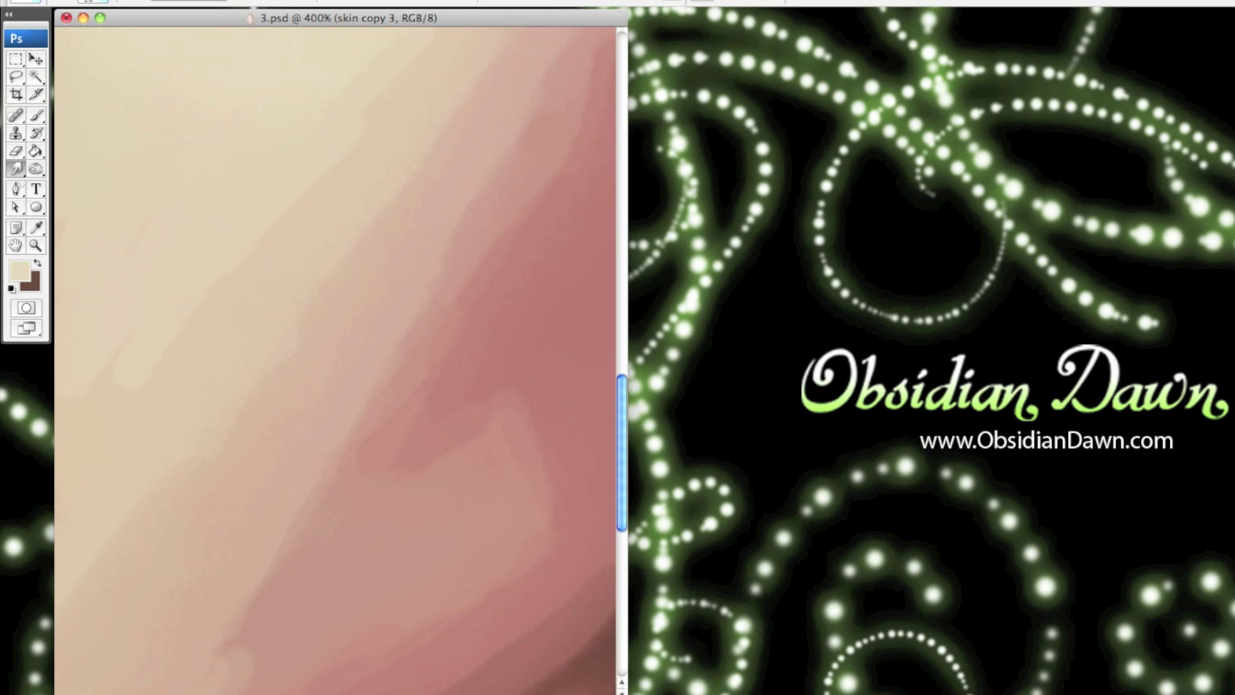
left_click(305, 2)
left_click(307, 1)
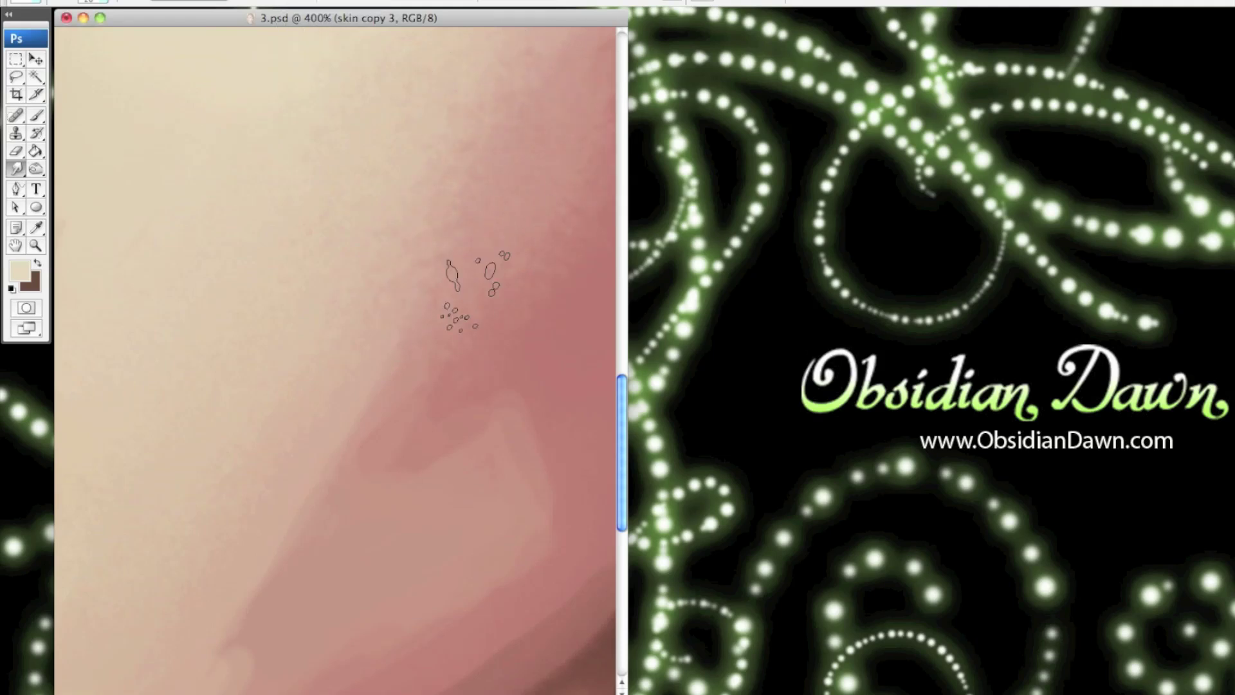
mouse_move(384, 382)
left_mouse_down()
mouse_move(449, 431)
mouse_move(549, 356)
mouse_move(576, 411)
mouse_move(479, 585)
left_mouse_up()
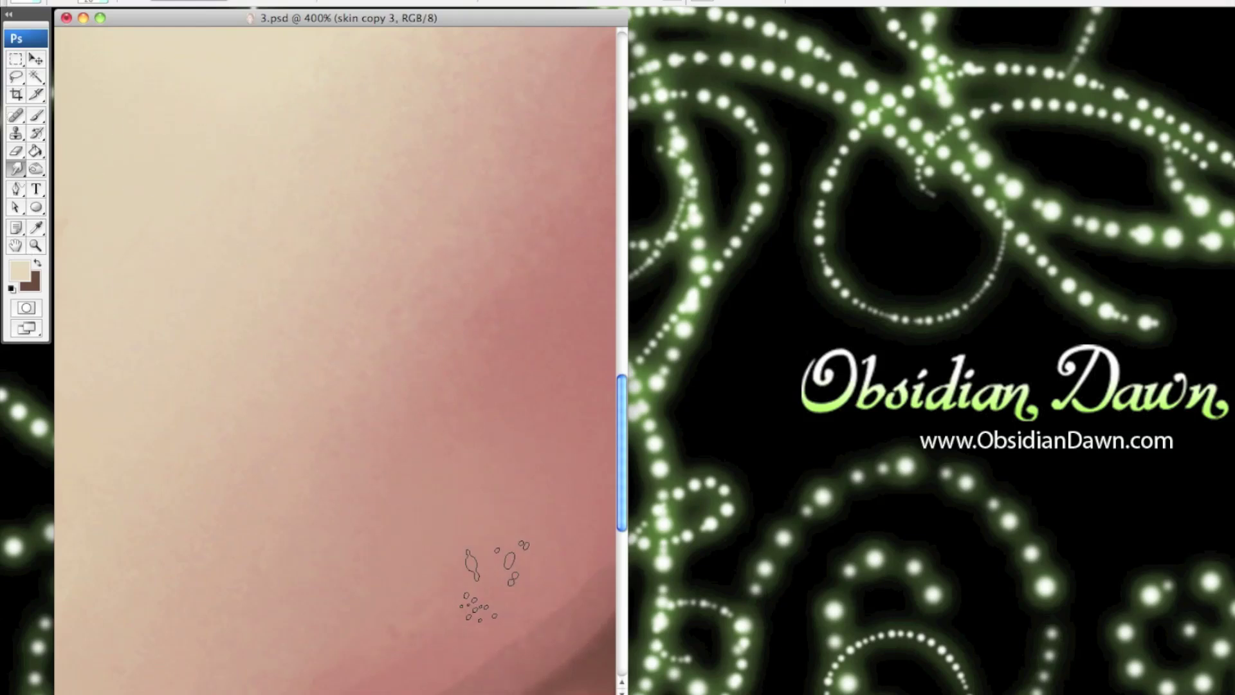
Reduce the speckled smudge brush to 12 px, adjust its strength and refine the blending on the darker pink area
left_click(106, 4)
key("Return")
left_click(103, 1)
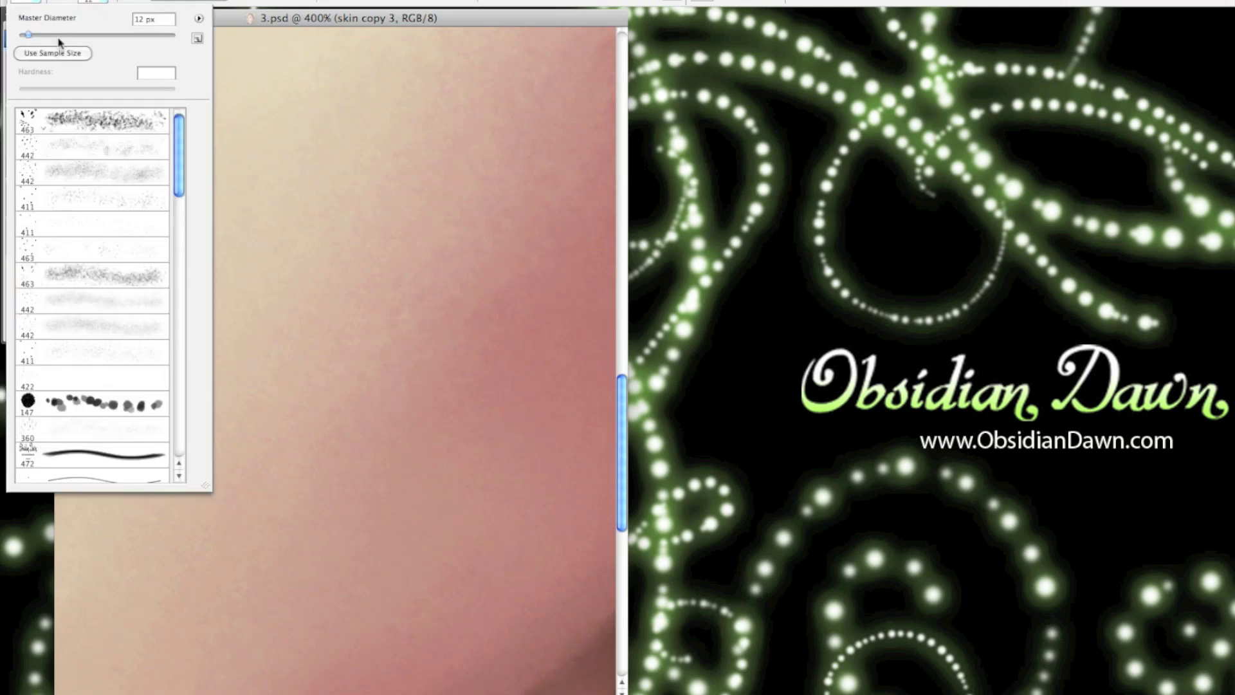
left_click(301, 1)
left_click(301, 1)
mouse_move(489, 220)
left_mouse_down()
mouse_move(511, 325)
mouse_move(551, 172)
mouse_move(575, 134)
mouse_move(511, 333)
left_mouse_up()
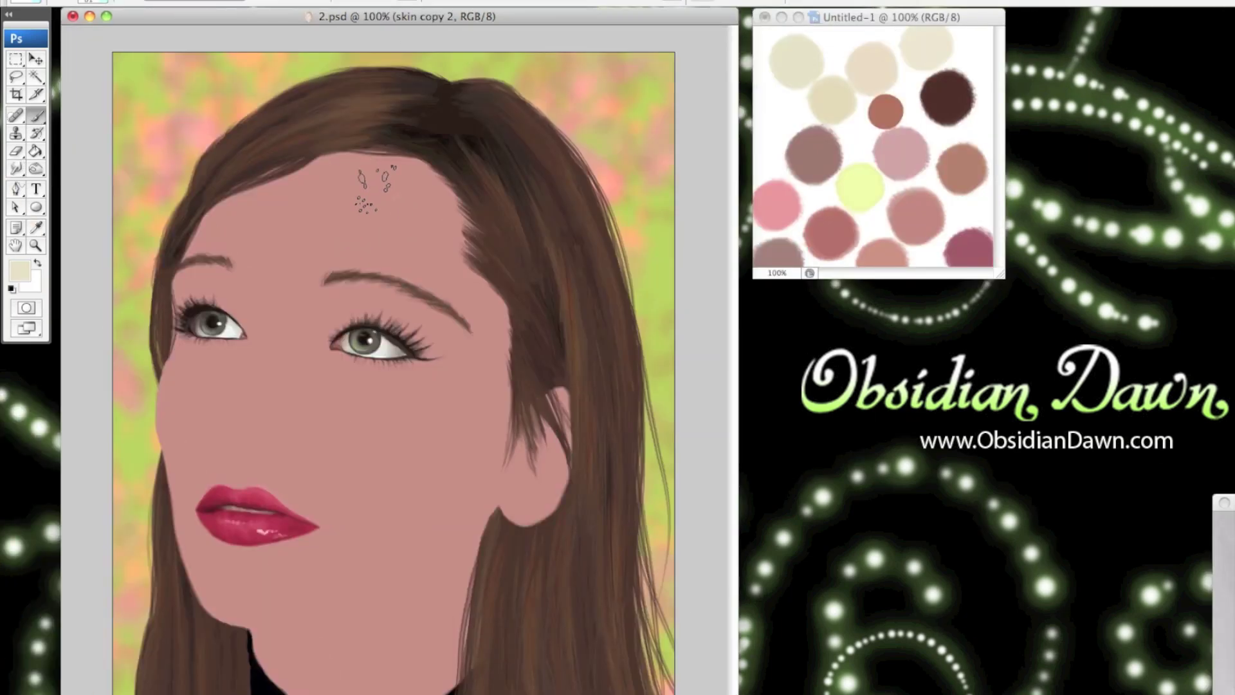
In 2.psd, paint speckled cream over the forehead, cheeks and chin, and add dusty pink sampled from the palette
mouse_move(373, 186)
left_mouse_down()
mouse_move(329, 248)
mouse_move(427, 315)
mouse_move(280, 307)
mouse_move(267, 276)
mouse_move(320, 221)
mouse_move(320, 182)
mouse_move(338, 216)
mouse_move(402, 251)
mouse_move(364, 154)
mouse_move(310, 207)
mouse_move(405, 283)
mouse_move(450, 295)
mouse_move(460, 346)
mouse_move(342, 357)
mouse_move(347, 373)
mouse_move(312, 339)
mouse_move(255, 397)
mouse_move(265, 385)
mouse_move(274, 426)
mouse_move(267, 335)
mouse_move(336, 381)
mouse_move(211, 359)
mouse_move(226, 339)
mouse_move(224, 299)
mouse_move(204, 283)
mouse_move(235, 226)
mouse_move(259, 222)
mouse_move(260, 285)
mouse_move(469, 213)
mouse_move(409, 257)
left_mouse_up()
mouse_move(254, 466)
left_mouse_down()
mouse_move(325, 444)
mouse_move(360, 398)
mouse_move(433, 360)
mouse_move(329, 316)
mouse_move(318, 360)
mouse_move(412, 360)
mouse_move(288, 586)
mouse_move(262, 565)
mouse_move(277, 582)
mouse_move(347, 508)
mouse_move(440, 504)
mouse_move(450, 534)
left_mouse_up()
left_click(895, 161, "alt")
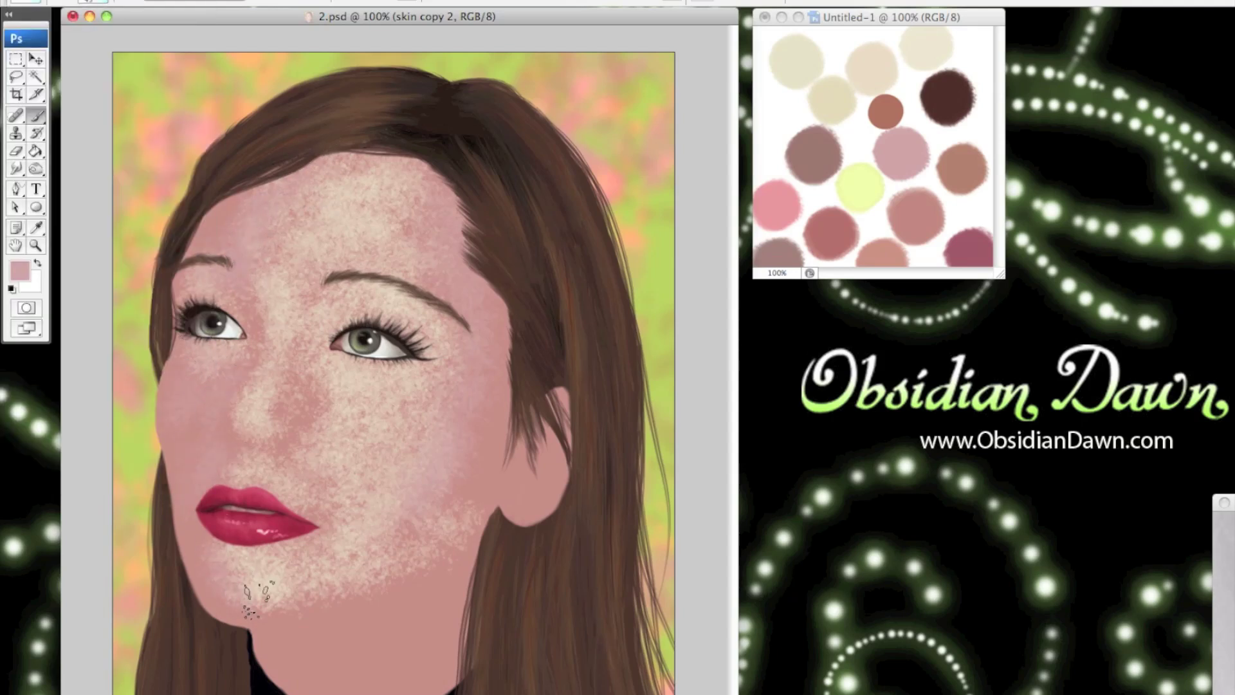
Dab sampled yellow over the forehead, cheek and chin, and paint sampled cream highlights on the neck and ear
left_click(42, 220)
left_click(36, 115)
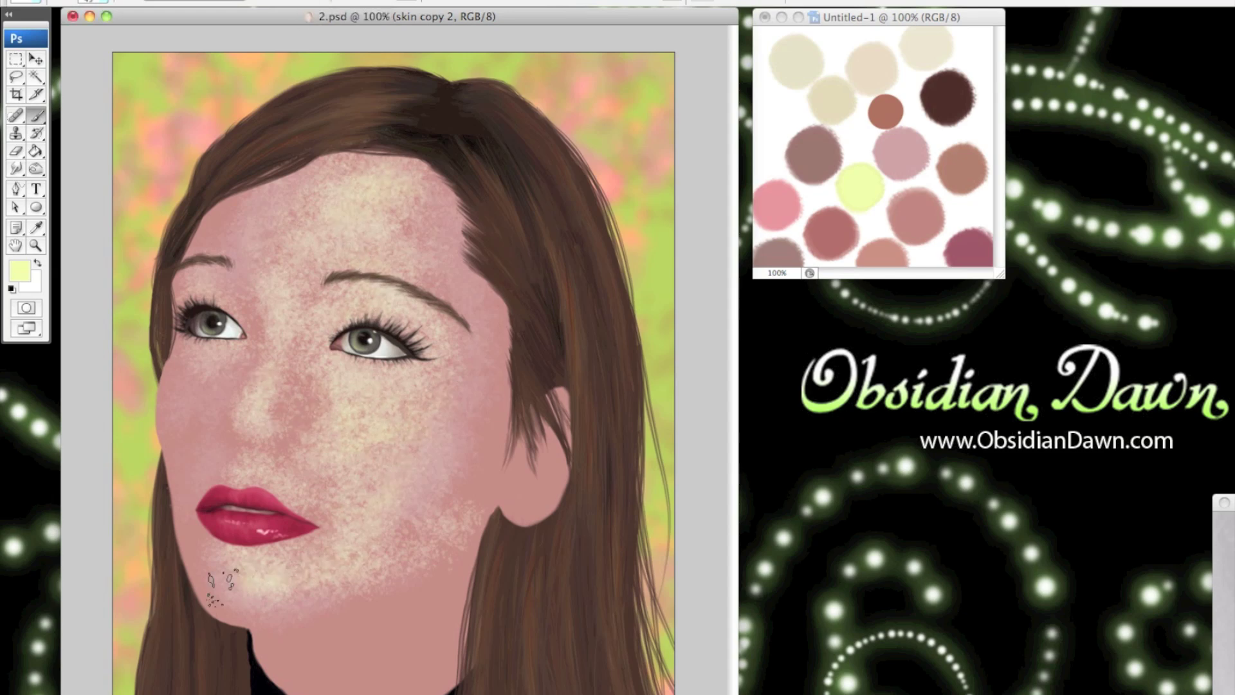
key("i")
left_click(35, 118)
mouse_move(411, 627)
left_mouse_down()
mouse_move(387, 649)
mouse_move(429, 661)
left_mouse_up()
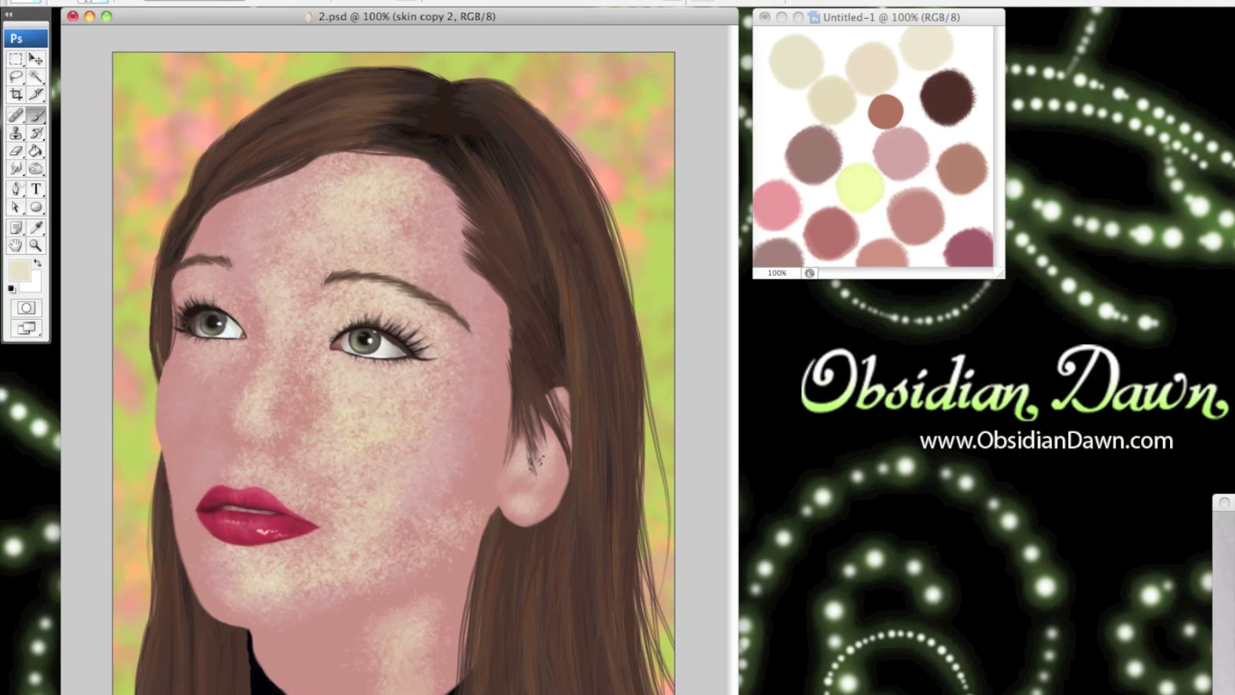
Sample the muted red from the palette, adjust the brush and shade the cheek, nose and jawline
left_click(37, 229)
left_click(831, 233)
key("b")
left_click(104, 2)
left_click(331, 2)
left_click_drag(477, 458, 445, 476)
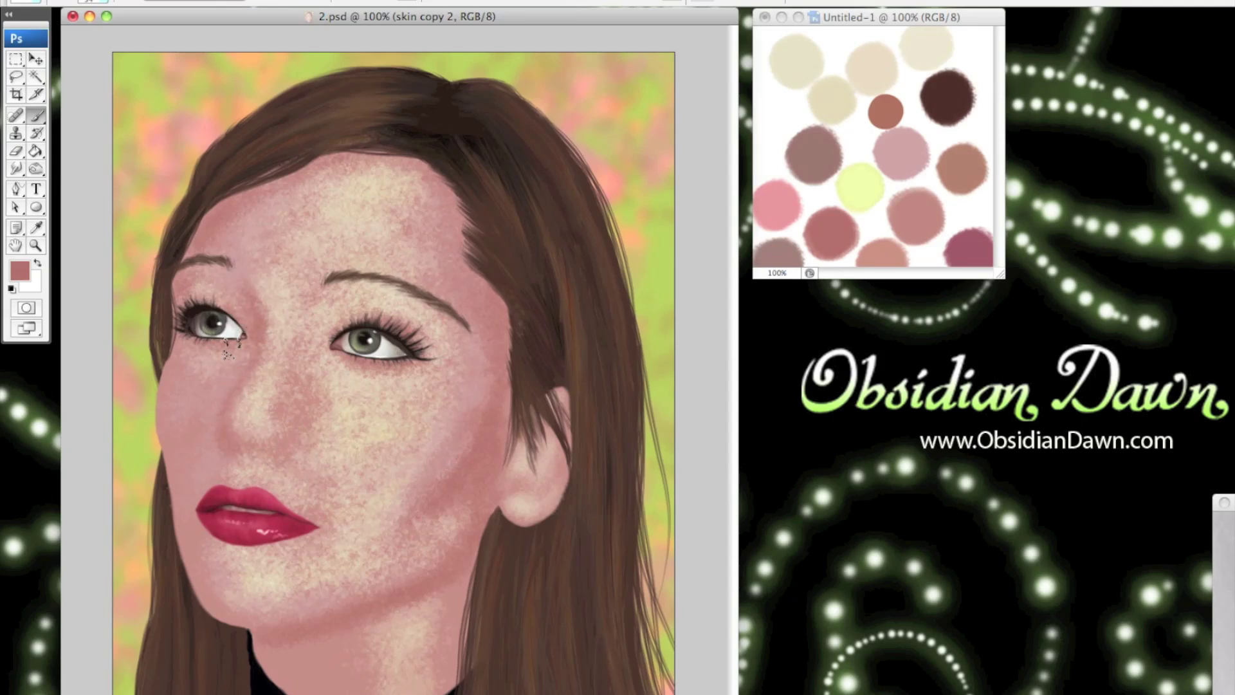
Change the brush settings and shade the outer edge of the far cheek with muted red
right_click(193, 363)
double_click(177, 342)
left_click(102, 2)
double_click(132, 88)
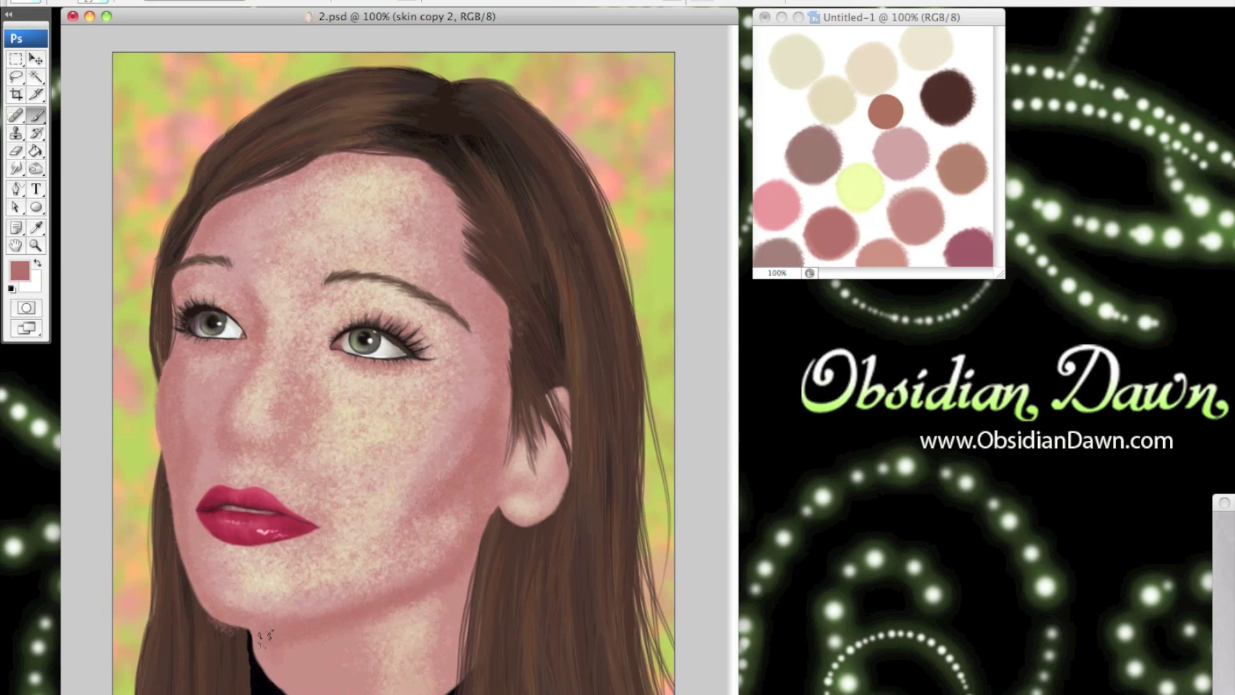
Sample the dark brown, shrink the brush and paint a shadow along the underside of the jaw
key("i")
key("b")
left_click(323, 2)
left_click(101, 2)
left_click(32, 42)
left_click(256, 628)
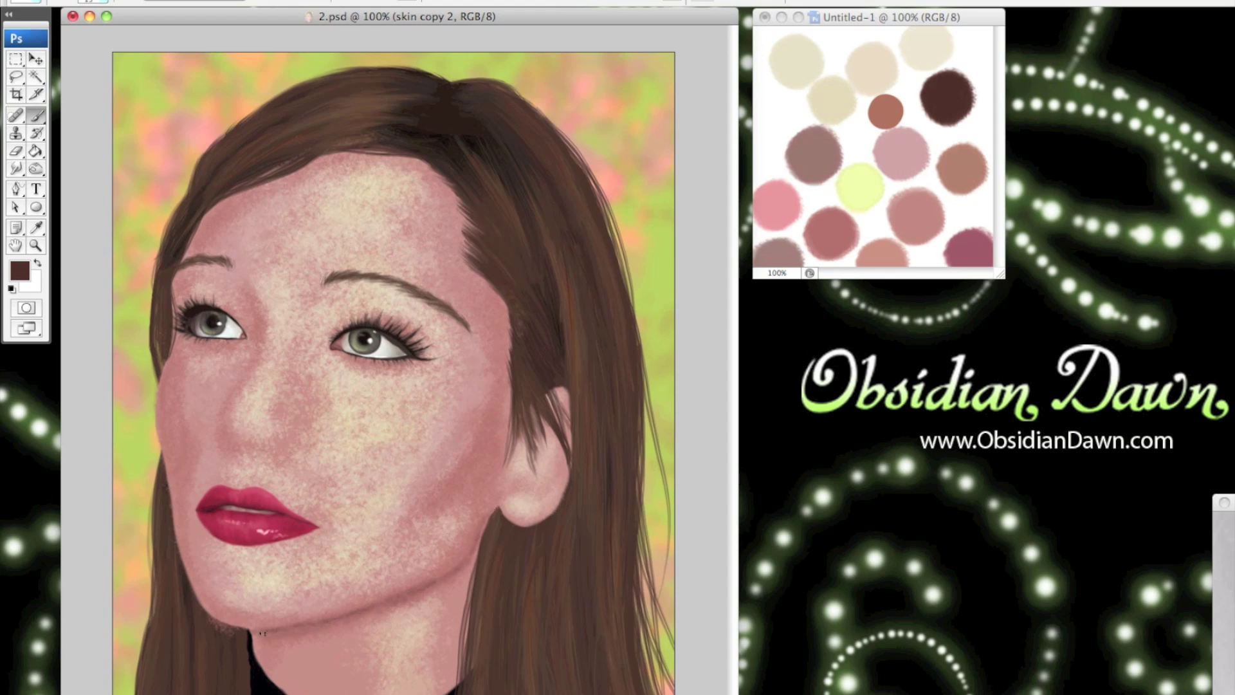
Sample the muted red again and shade the neck and inner ear with a smaller brush
left_click(36, 227)
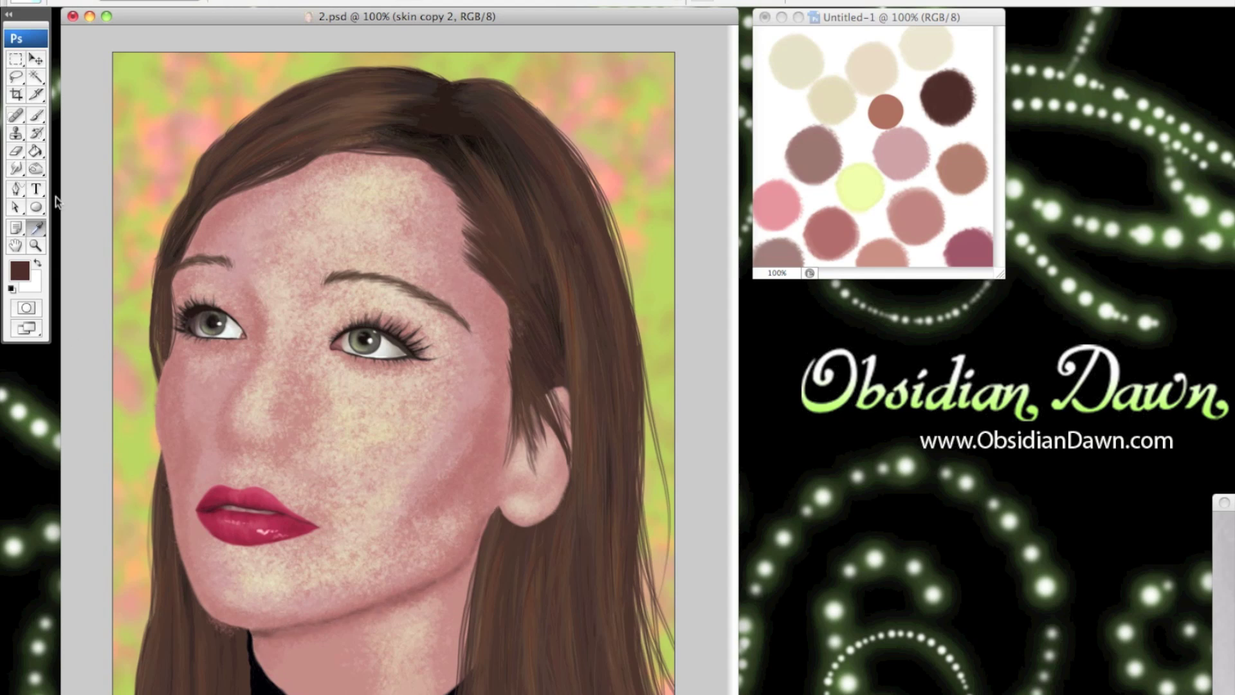
key("b")
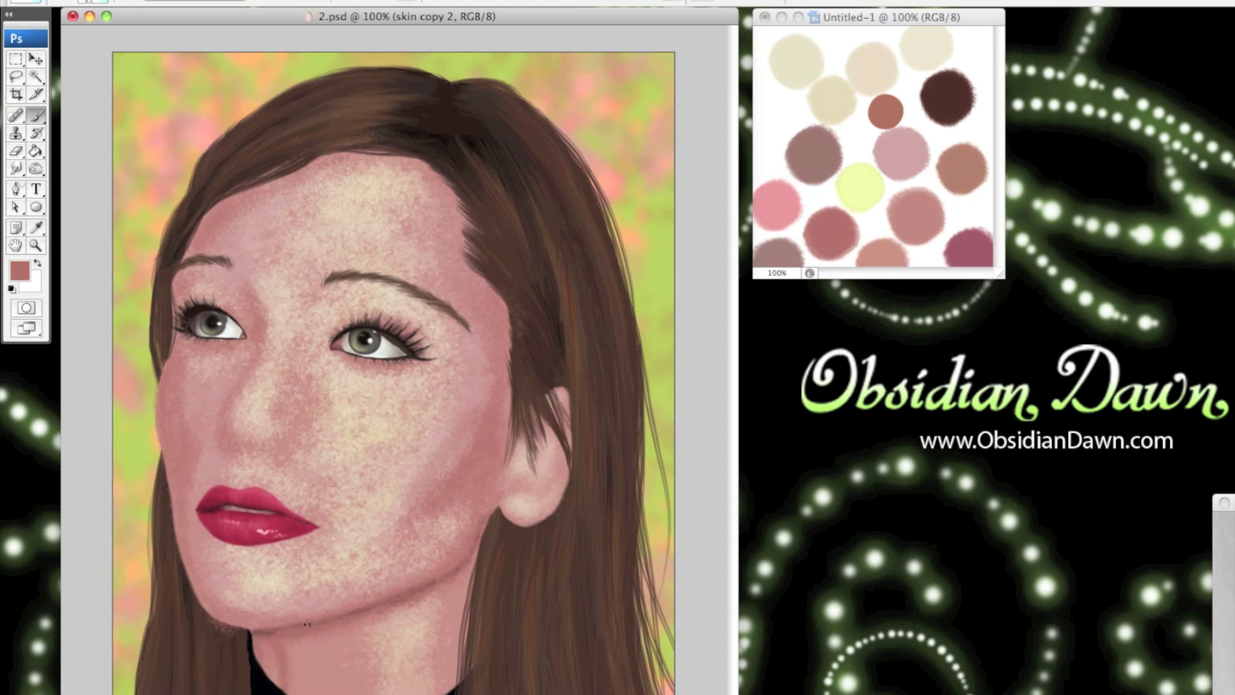
left_click(105, 2)
left_click(105, 2)
left_click_drag(38, 34, 30, 34)
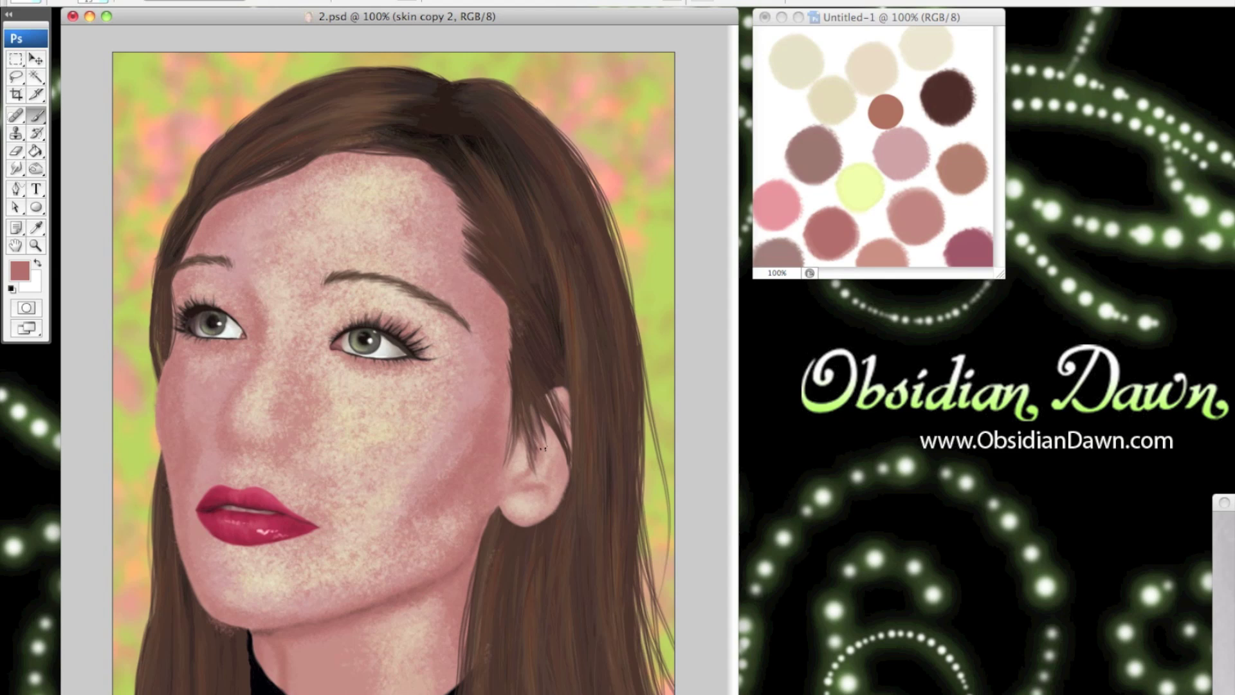
Sample the dark brown, adjust the brush and deepen the shadows on the near cheek, jaw and far cheek edge
left_click(35, 230)
left_click(951, 98)
left_click(33, 117)
left_click(104, 1)
left_click(328, 2)
left_click_drag(510, 392, 505, 457)
left_click_drag(433, 515, 414, 516)
left_click_drag(180, 451, 170, 457)
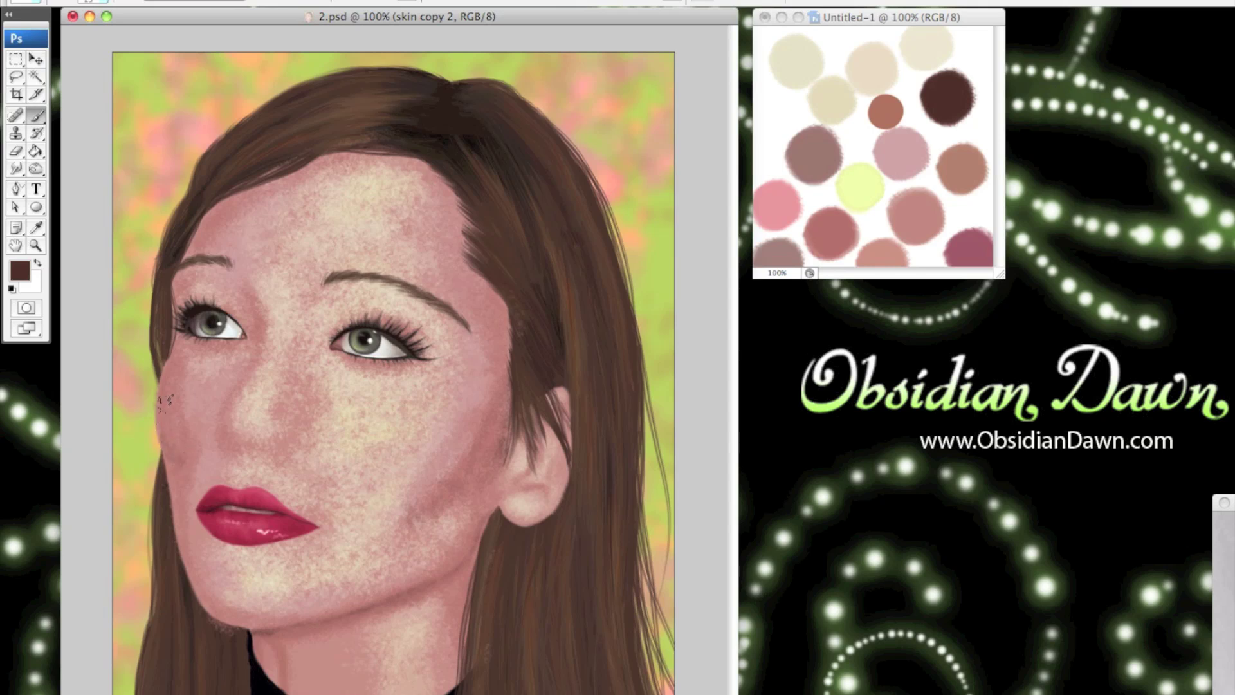
Darken the far side of the face beside the eye, and shade the groove above the upper lip in muted red
left_click_drag(171, 361, 175, 327)
left_click(507, 218, "alt")
mouse_move(205, 483)
left_mouse_down()
mouse_move(222, 461)
mouse_move(243, 491)
left_mouse_up()
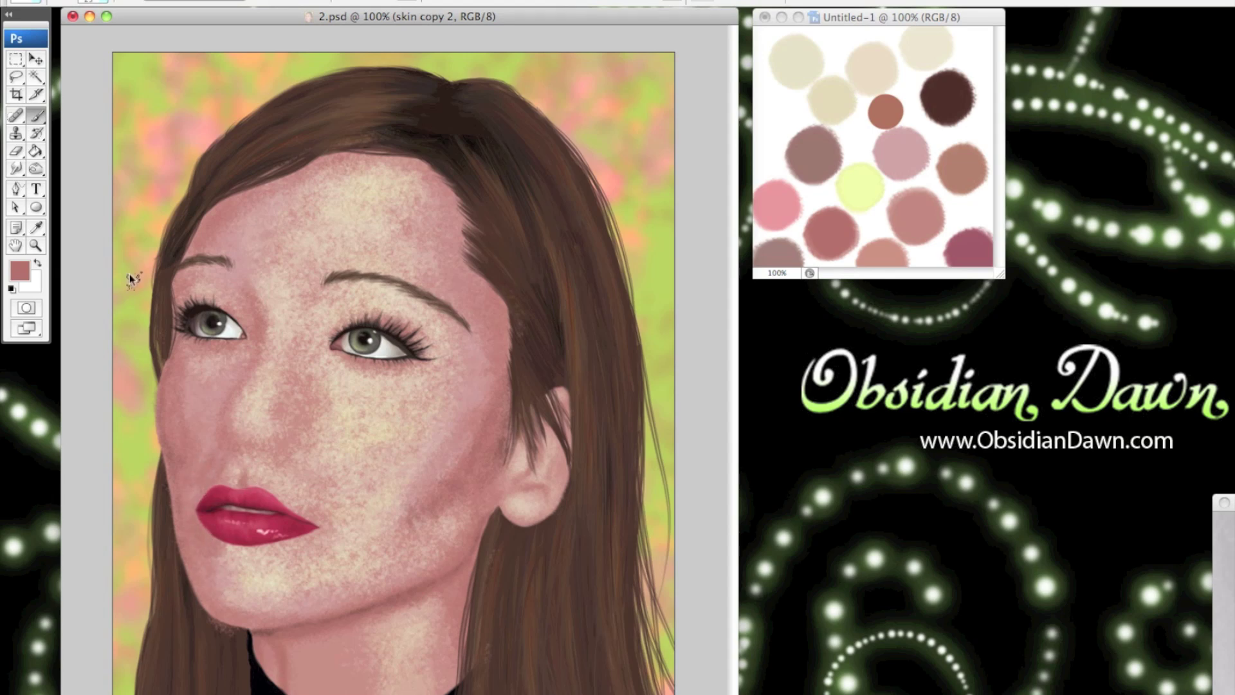
Set the foreground to a light cream (H 47, S 11%, B 98%) and paint a highlight on the near cheek
left_click(36, 227)
left_click(20, 270)
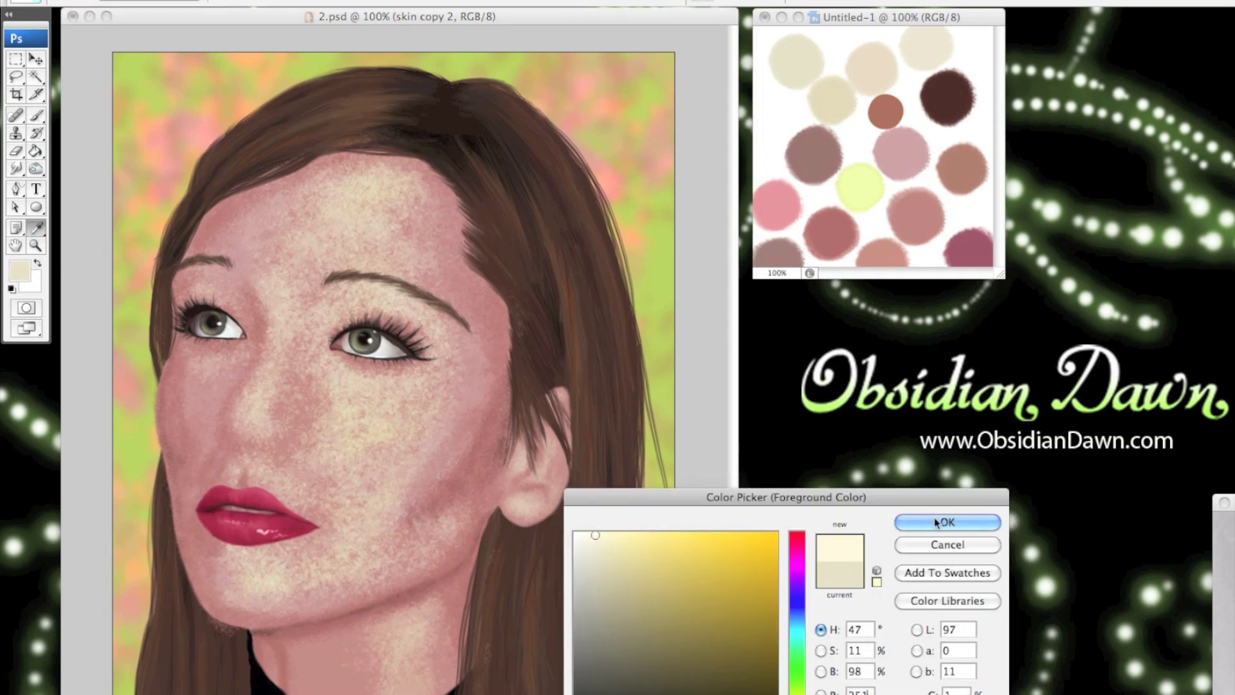
key("Return")
key("b")
mouse_move(367, 404)
left_mouse_down()
mouse_move(411, 418)
mouse_move(386, 450)
mouse_move(415, 429)
left_mouse_up()
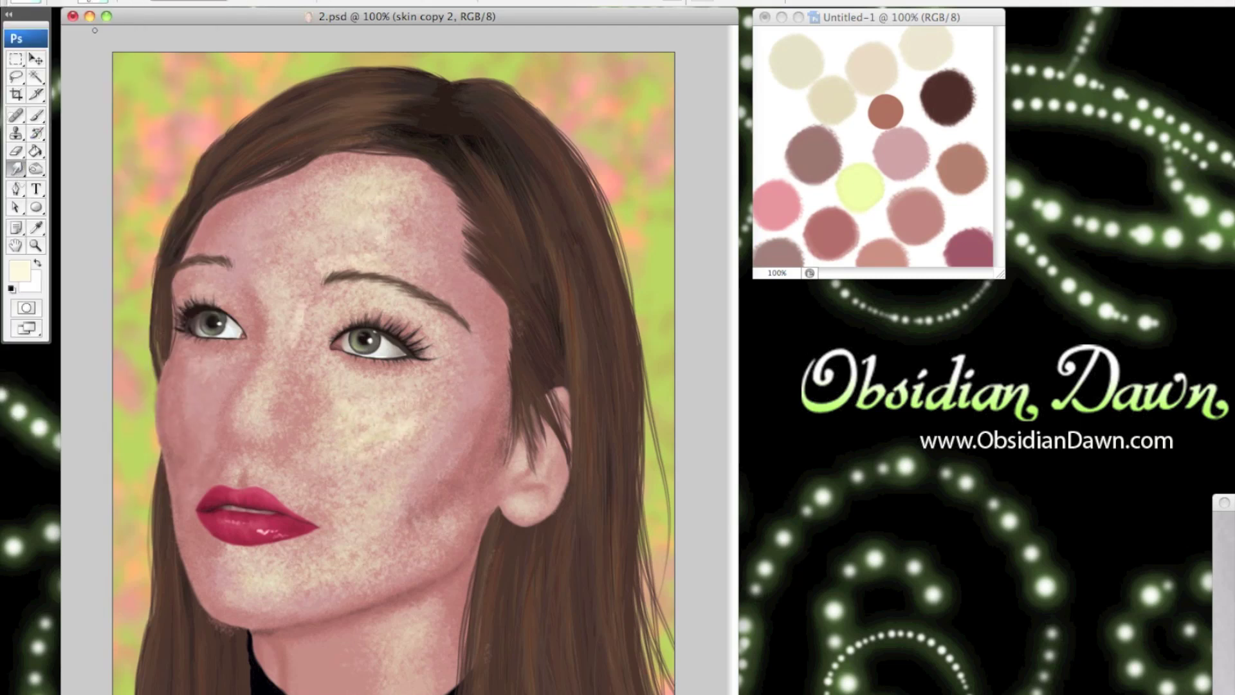
Smudge the speckled paint on the forehead smooth with the speckled brush and clean up the hairline with the Eraser
left_click(96, 2)
left_click(70, 36)
left_click(193, 3)
left_click(122, 4)
mouse_move(329, 198)
left_mouse_down()
mouse_move(305, 216)
mouse_move(287, 196)
mouse_move(362, 178)
mouse_move(444, 199)
mouse_move(297, 184)
mouse_move(198, 288)
mouse_move(375, 216)
mouse_move(409, 225)
mouse_move(450, 254)
mouse_move(495, 364)
mouse_move(445, 381)
mouse_move(393, 316)
mouse_move(309, 309)
mouse_move(277, 254)
left_mouse_up()
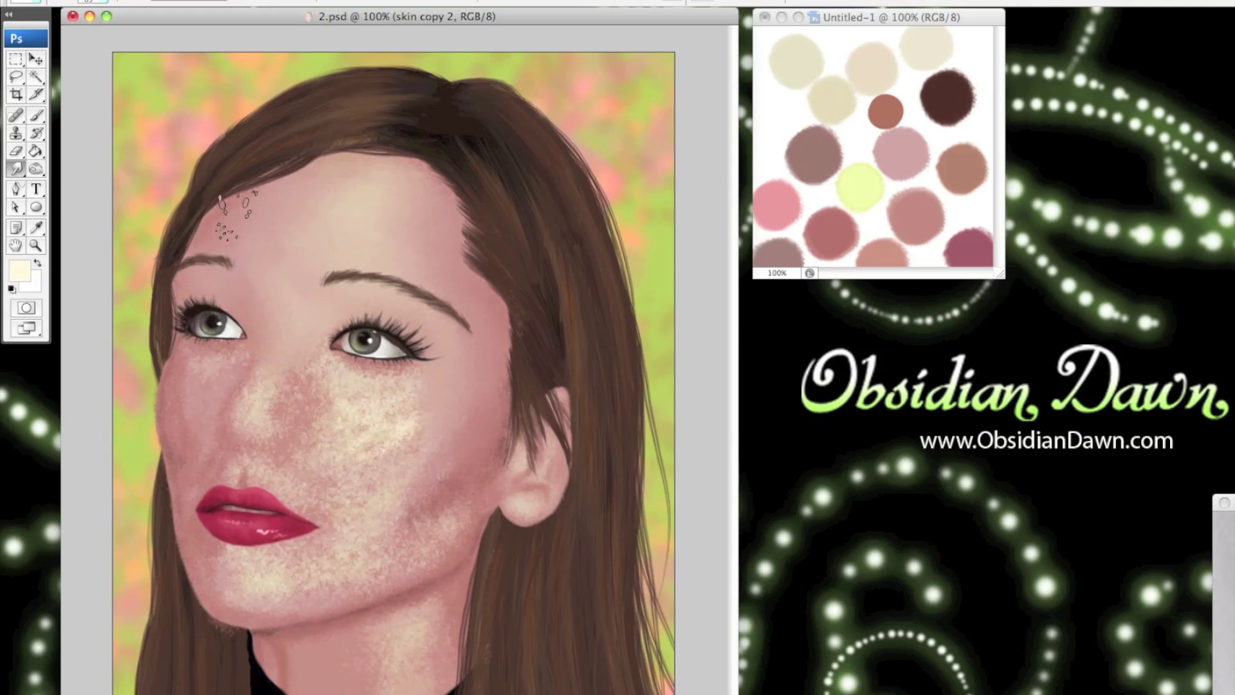
key("e")
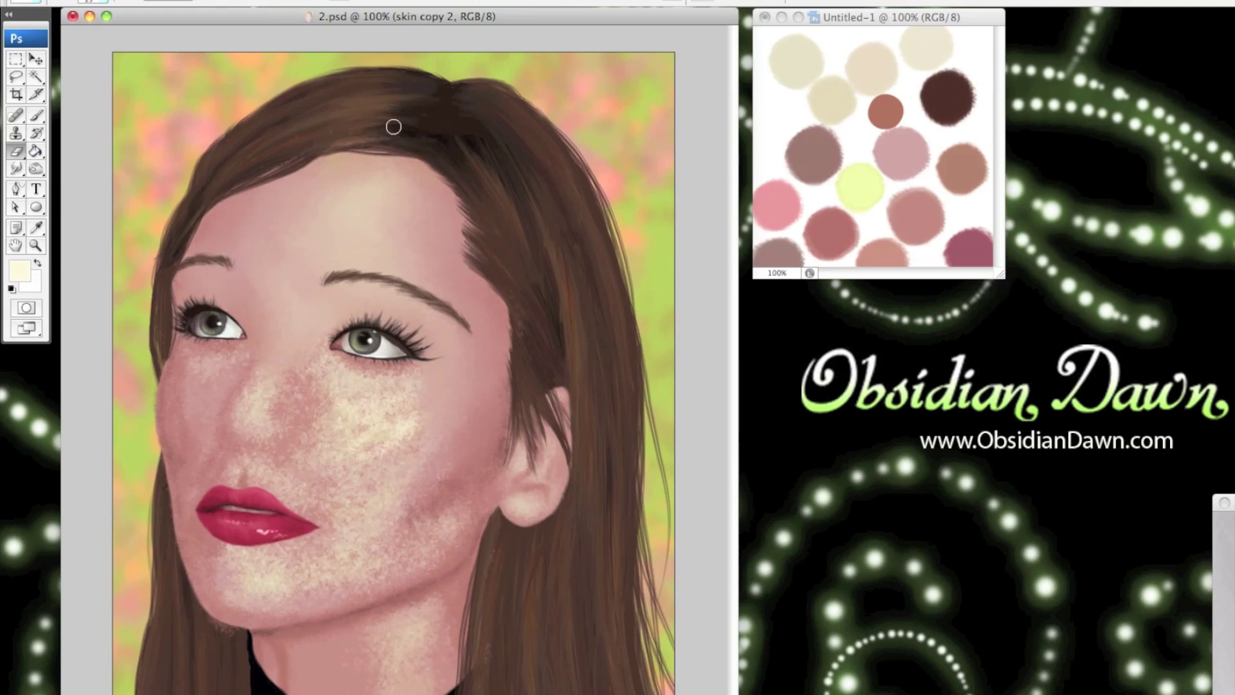
Smudge the skin under the eyes and across the nose and cheeks smooth, changing brush sizes for the narrow areas
left_click(16, 170)
left_click(101, 1)
left_click_drag(76, 34, 65, 33)
left_click(356, 380)
mouse_move(351, 380)
left_mouse_down()
mouse_move(398, 383)
mouse_move(428, 370)
mouse_move(351, 420)
mouse_move(305, 372)
mouse_move(291, 402)
mouse_move(263, 394)
mouse_move(263, 370)
mouse_move(270, 443)
mouse_move(278, 431)
mouse_move(296, 447)
mouse_move(331, 419)
mouse_move(392, 427)
mouse_move(399, 468)
mouse_move(458, 390)
mouse_move(492, 466)
mouse_move(477, 496)
mouse_move(410, 509)
mouse_move(276, 471)
mouse_move(227, 432)
mouse_move(240, 354)
mouse_move(188, 361)
mouse_move(179, 425)
mouse_move(206, 334)
mouse_move(184, 443)
mouse_move(199, 364)
mouse_move(246, 364)
mouse_move(180, 372)
left_mouse_up()
right_click(185, 238)
double_click(185, 476)
right_click(187, 477)
double_click(185, 482)
Configure the Eraser and clean up stray paint along the far cheek's outer edge
left_click(16, 151)
left_click(162, 0)
left_click(181, 19)
left_click(162, 0)
left_click(181, 20)
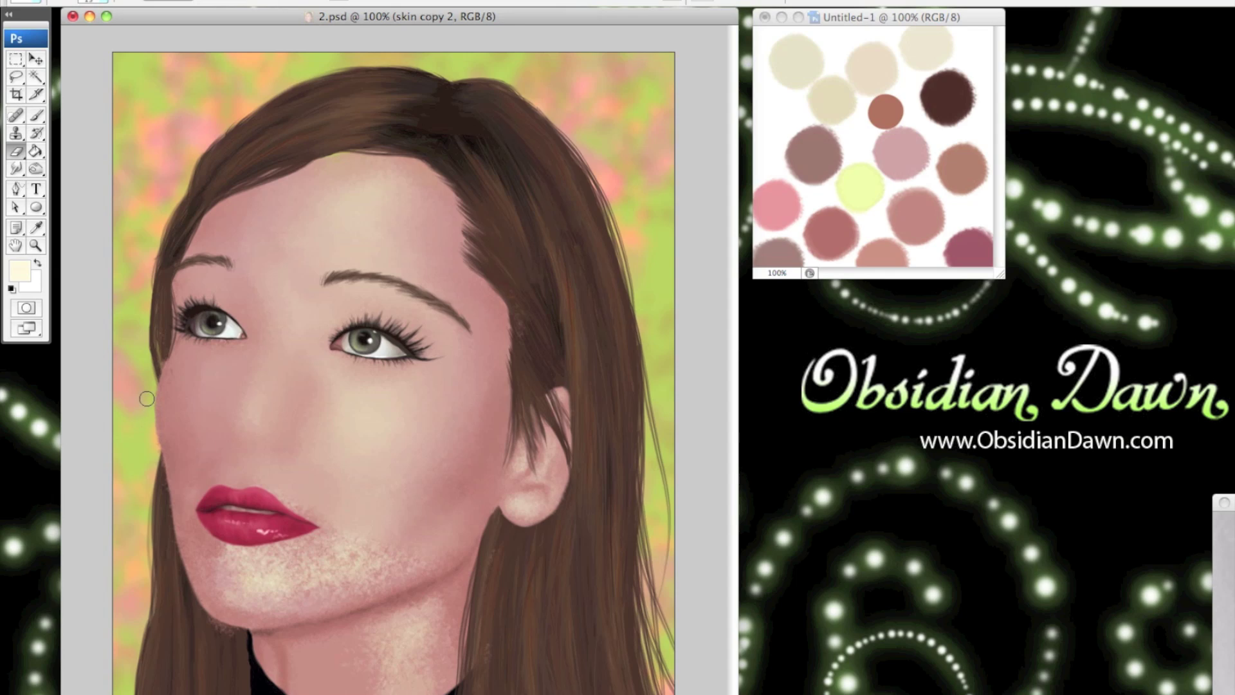
Smudge the far cheek's edge, switch brush presets and blend the chin and lower jaw smooth
key("r")
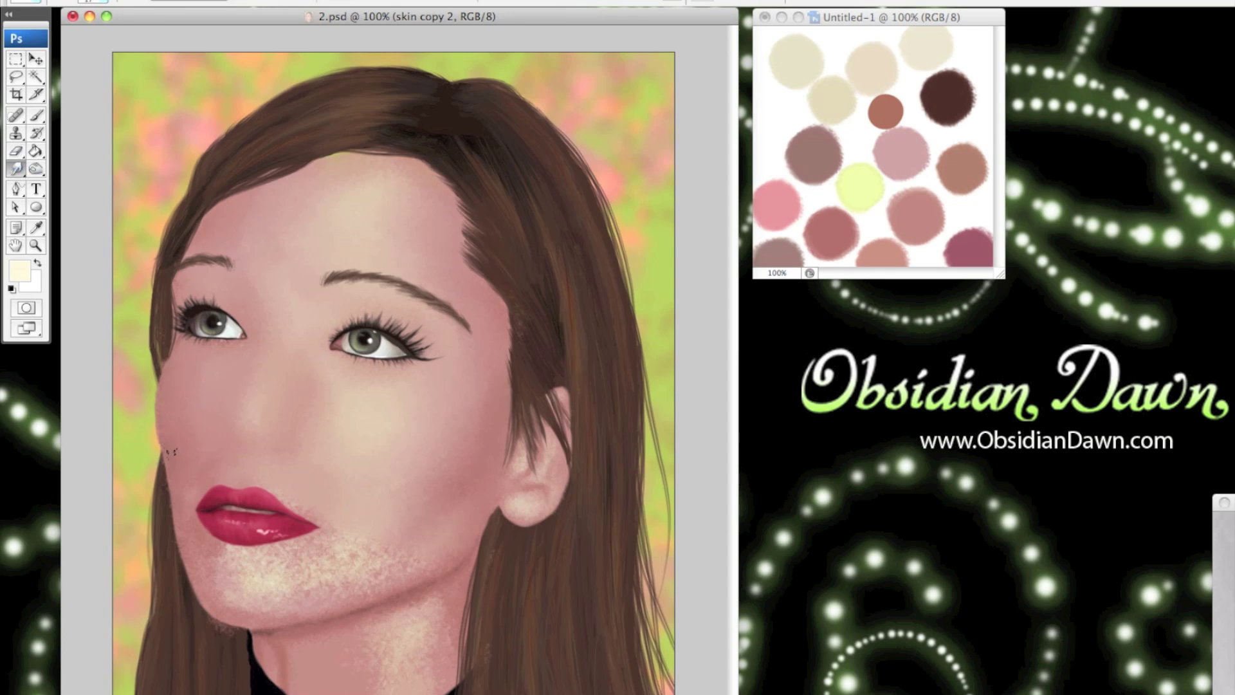
left_click(115, 2)
double_click(109, 257)
mouse_move(273, 552)
left_mouse_down()
mouse_move(208, 551)
mouse_move(233, 602)
mouse_move(313, 572)
mouse_move(292, 372)
mouse_move(355, 519)
mouse_move(408, 549)
mouse_move(221, 593)
left_mouse_up()
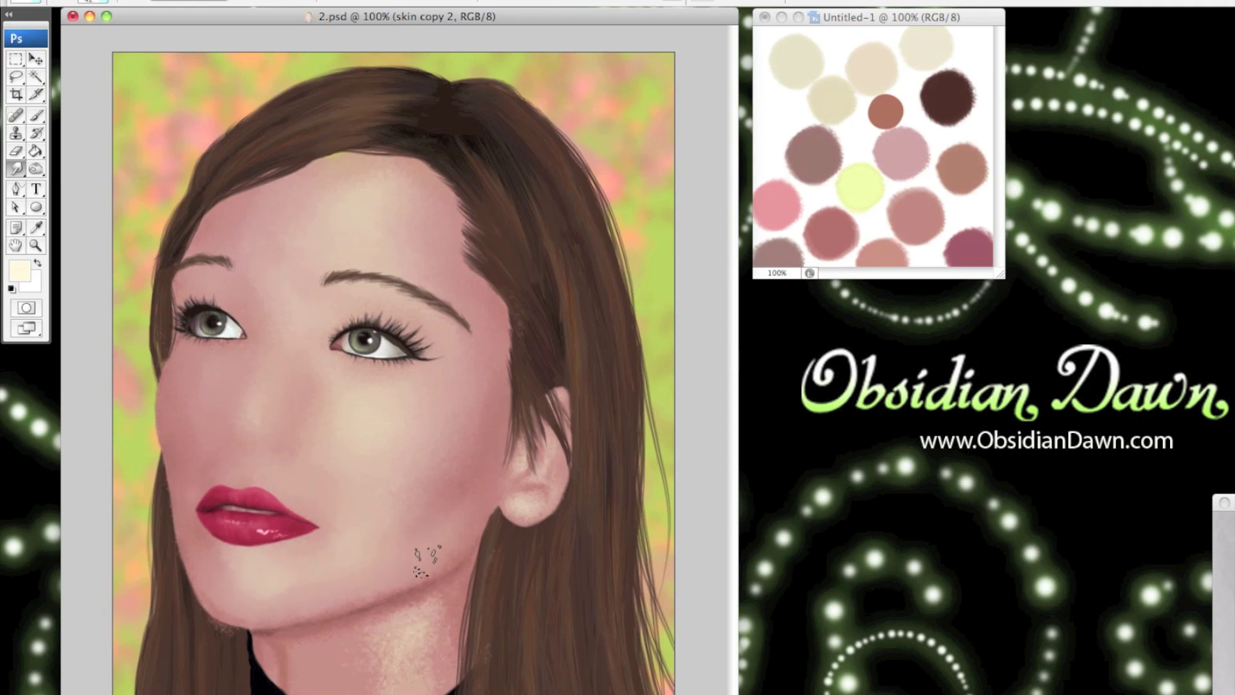
Reduce the smudge brush size and blend the speckled paint on the neck and ear
left_click(95, 2)
left_click_drag(56, 34, 53, 34)
left_click(412, 628)
mouse_move(412, 629)
left_mouse_down()
mouse_move(427, 601)
mouse_move(405, 601)
mouse_move(414, 588)
mouse_move(273, 634)
mouse_move(296, 667)
mouse_move(406, 604)
mouse_move(413, 670)
mouse_move(394, 662)
left_mouse_up()
left_click(99, 2)
left_click_drag(53, 34, 50, 35)
left_click(514, 450)
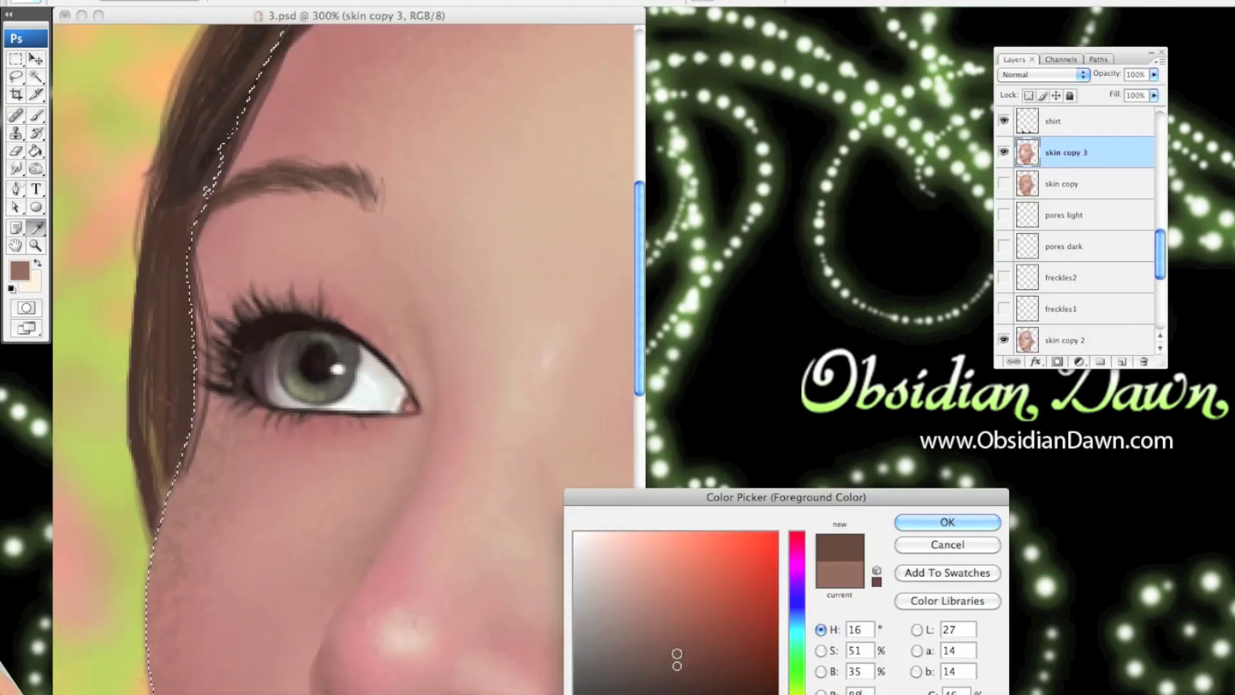
In 3.psd, set the foreground to dark brown (H 16, S 51%, B 35%) and adjust the brush diameter for skin copy 3
left_click(937, 518)
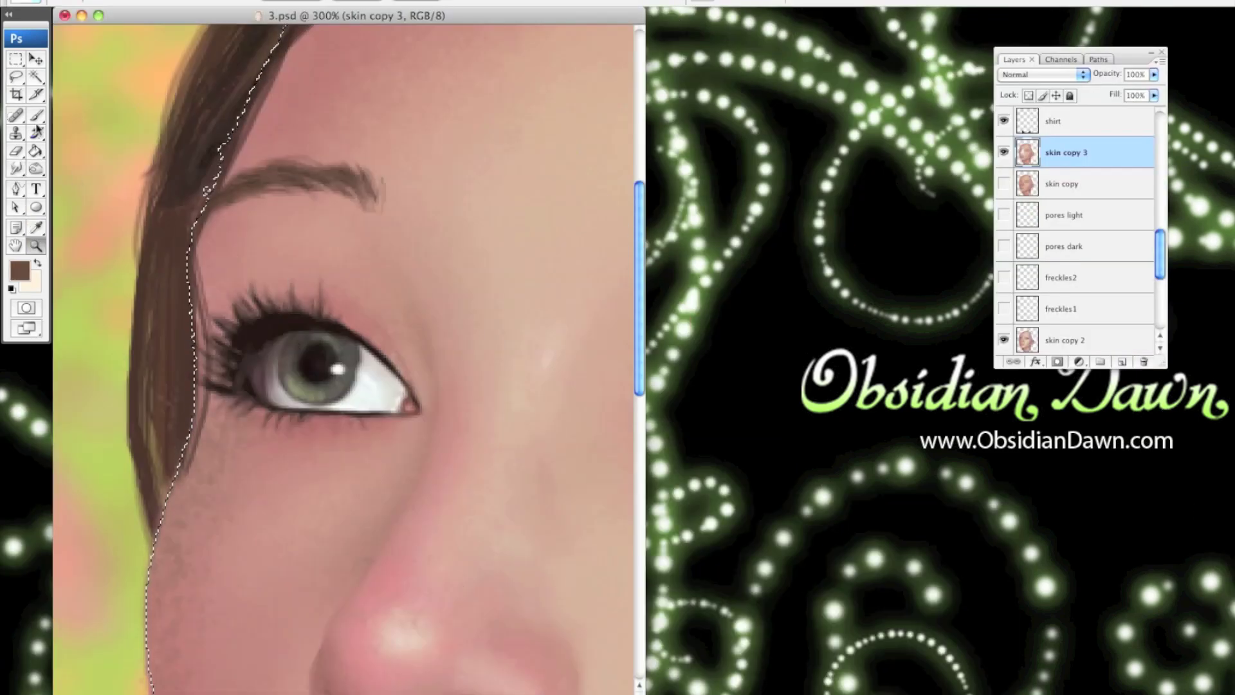
right_click(77, 37)
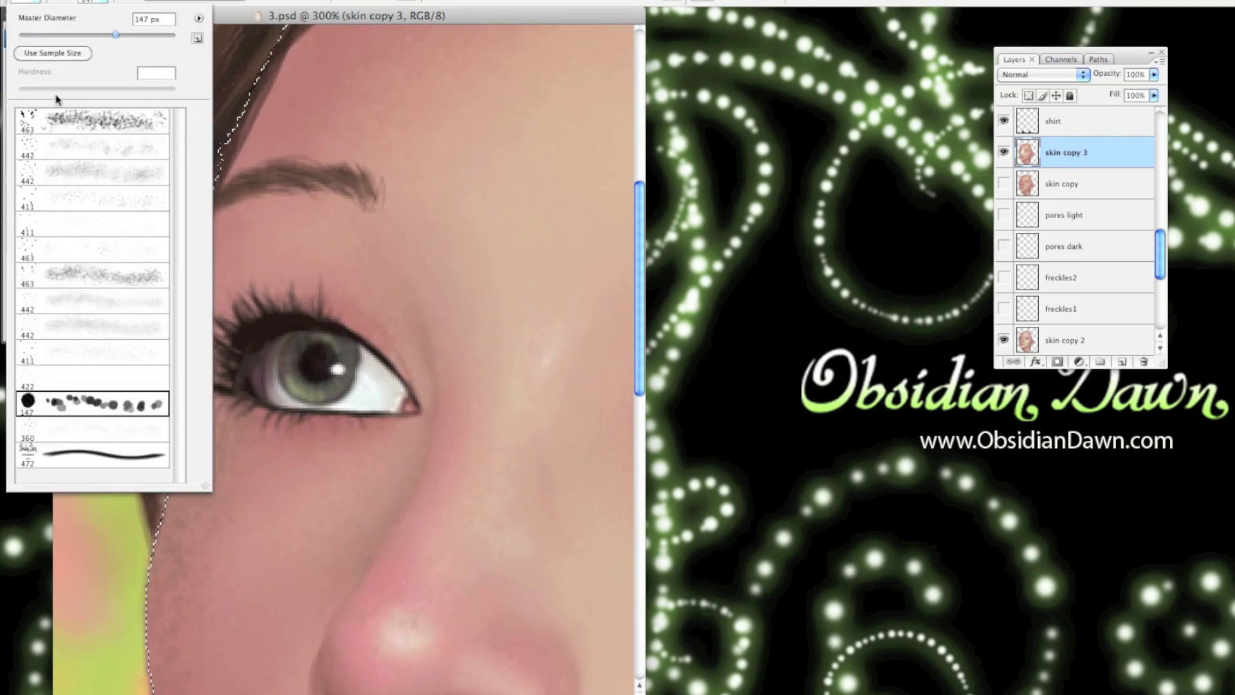
left_click_drag(27, 34, 30, 34)
left_click(355, 320)
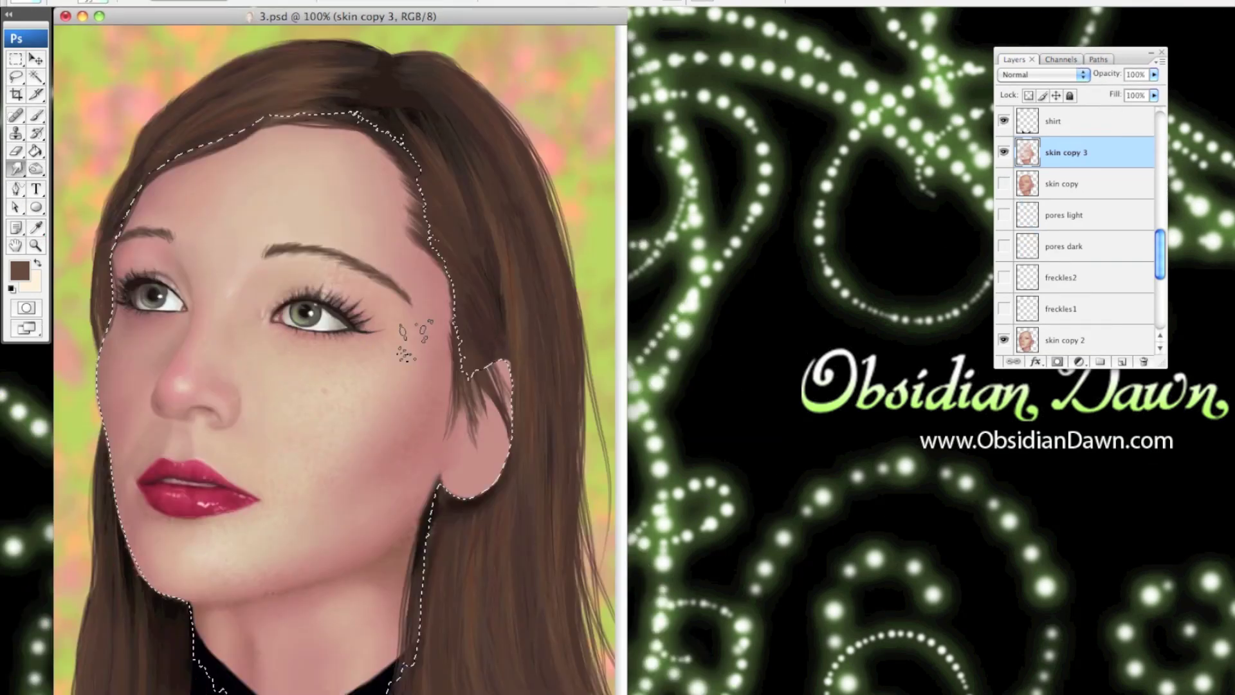
Smudge the speckled paint across the near cheek and down to the jaw with an enlarged brush, and readjust the brush diameter
left_click_drag(282, 360, 342, 403)
key("bracketright")
key("bracketright")
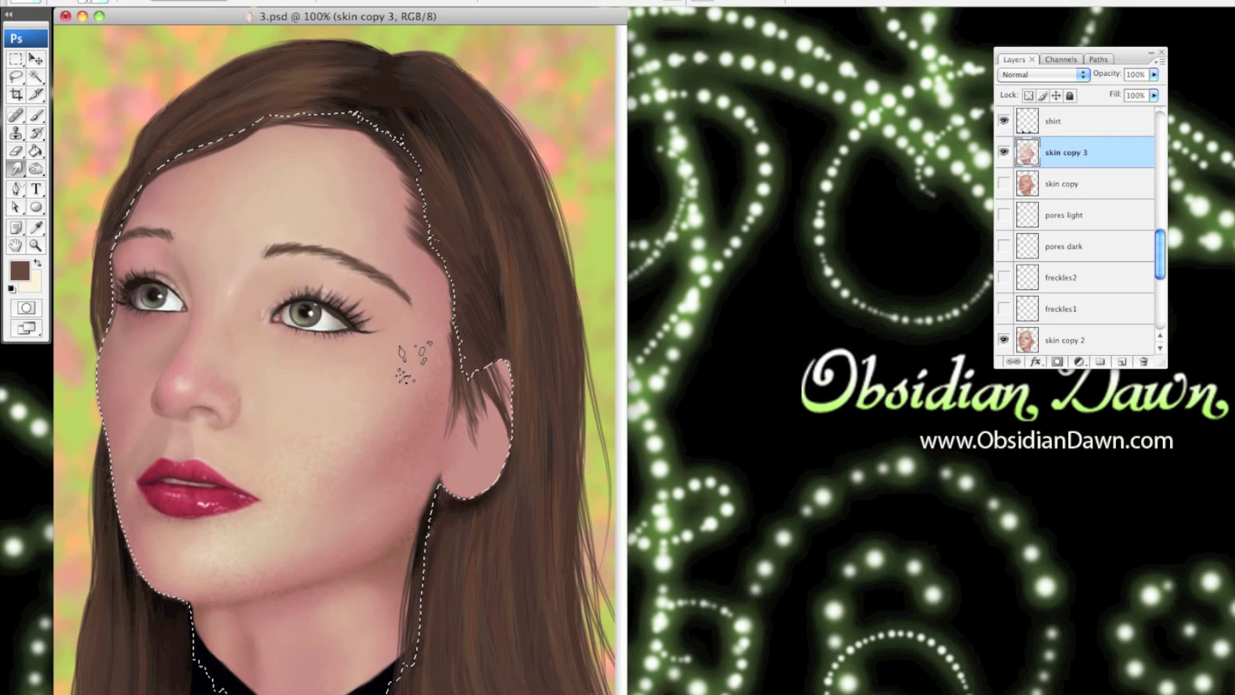
mouse_move(431, 433)
left_mouse_down()
mouse_move(371, 423)
mouse_move(276, 469)
mouse_move(369, 442)
mouse_move(268, 492)
left_mouse_up()
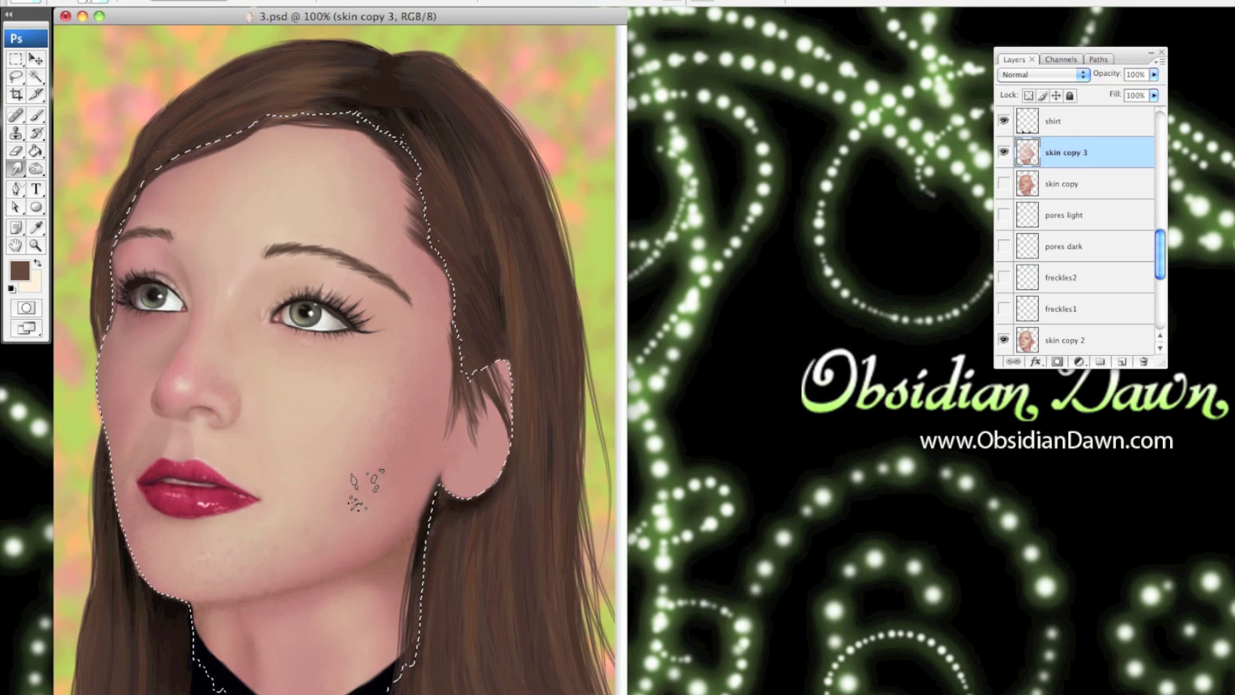
left_click(105, 2)
left_click_drag(45, 36, 39, 37)
key("Return")
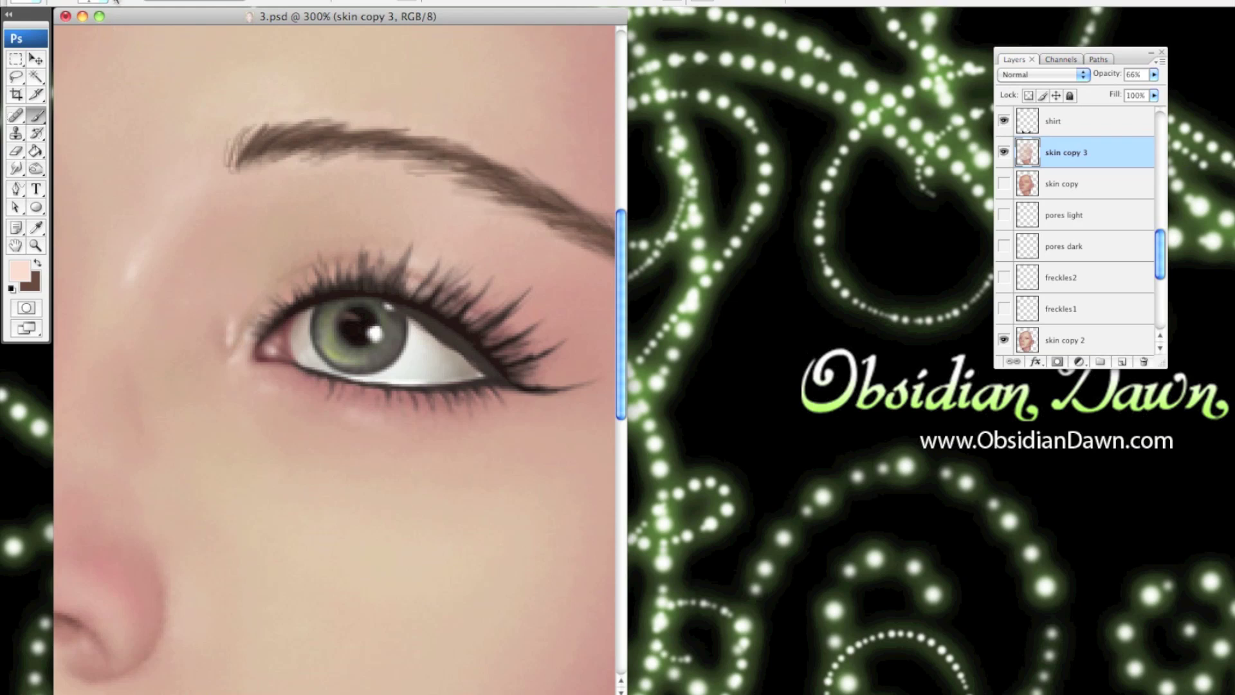
Adjust the brush diameter and paint light pink highlights around the near eye's inner corner and below its lower lashes
left_click(111, 3)
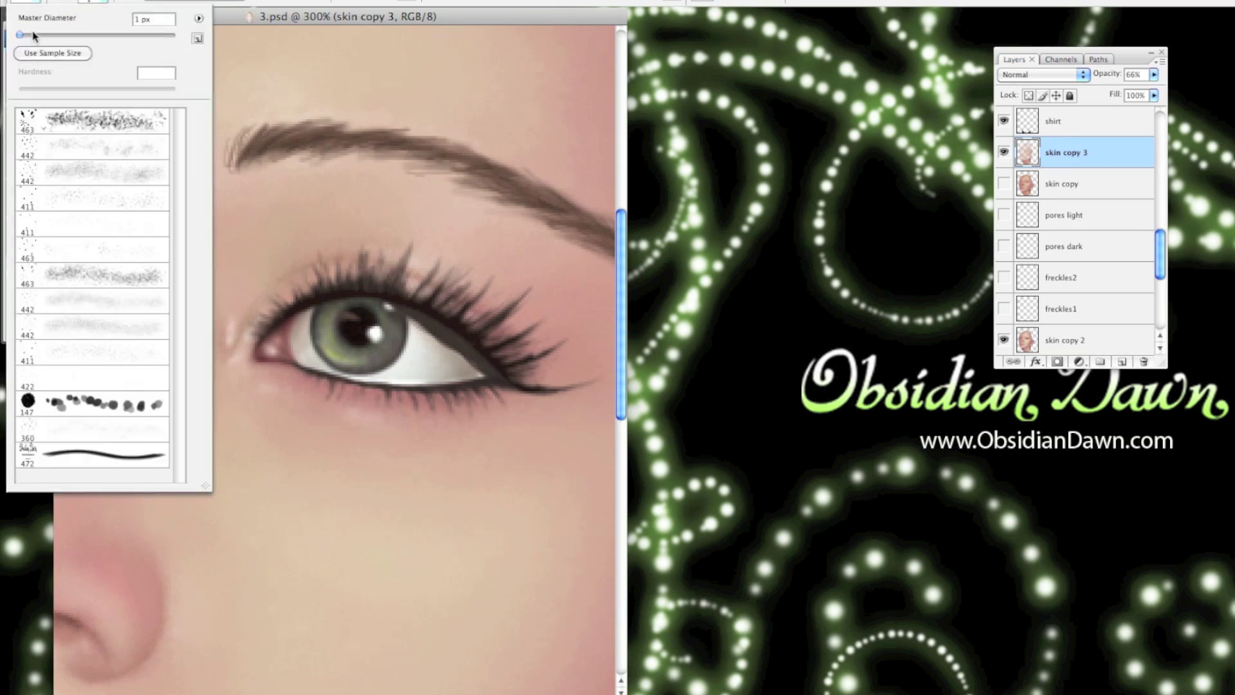
left_click(101, 2)
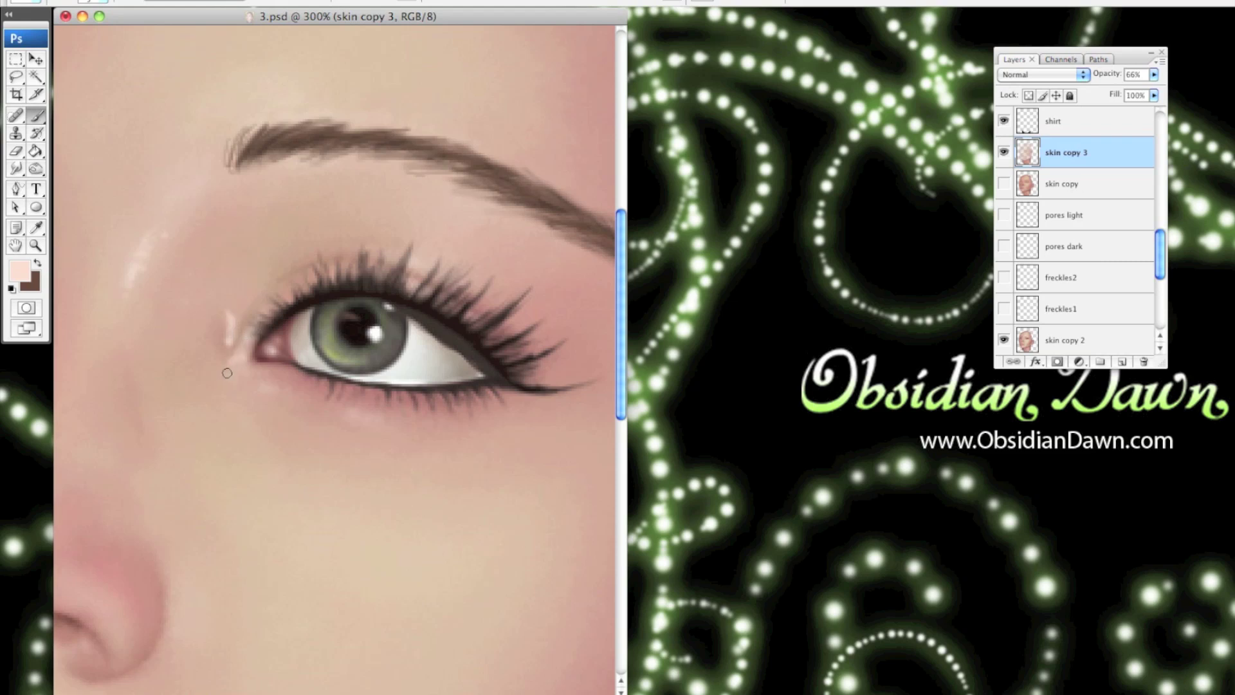
left_click_drag(274, 391, 290, 387)
left_click_drag(358, 422, 381, 416)
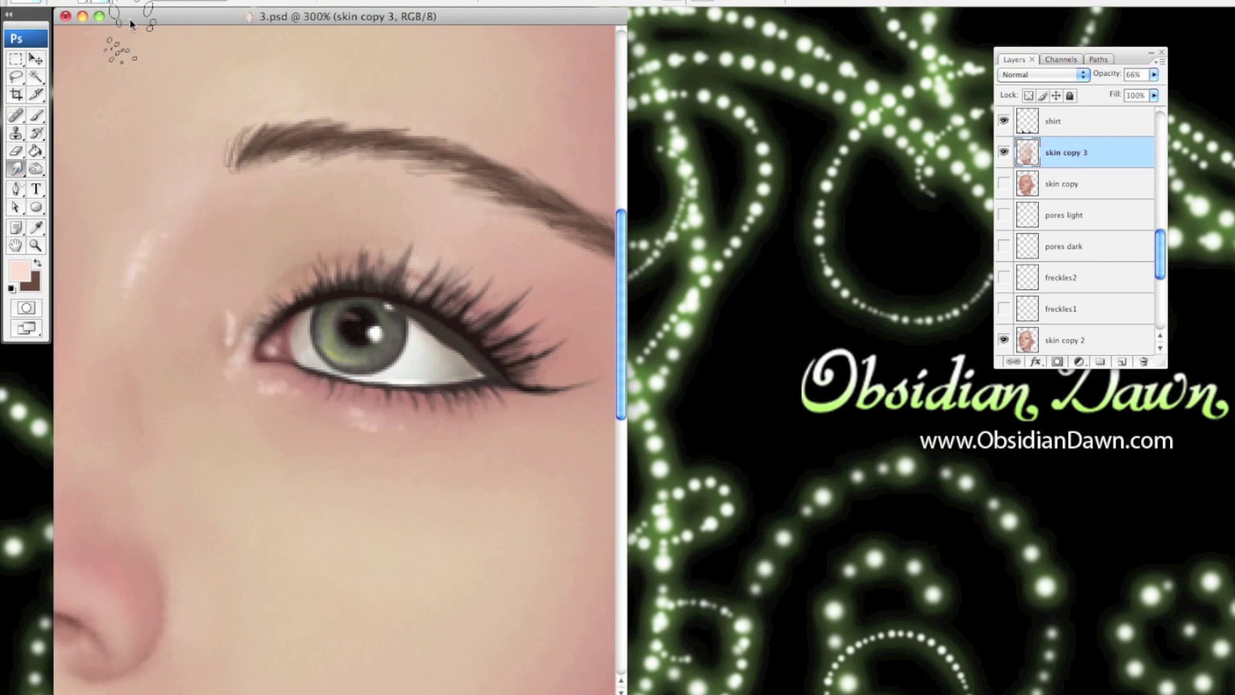
Blend the highlights around the near eye with a resized speckled Smudge brush and ready the Eraser for cleanup
left_click(88, 2)
left_click(111, 2)
left_click_drag(391, 411, 213, 378)
left_click_drag(232, 323, 226, 301)
key("e")
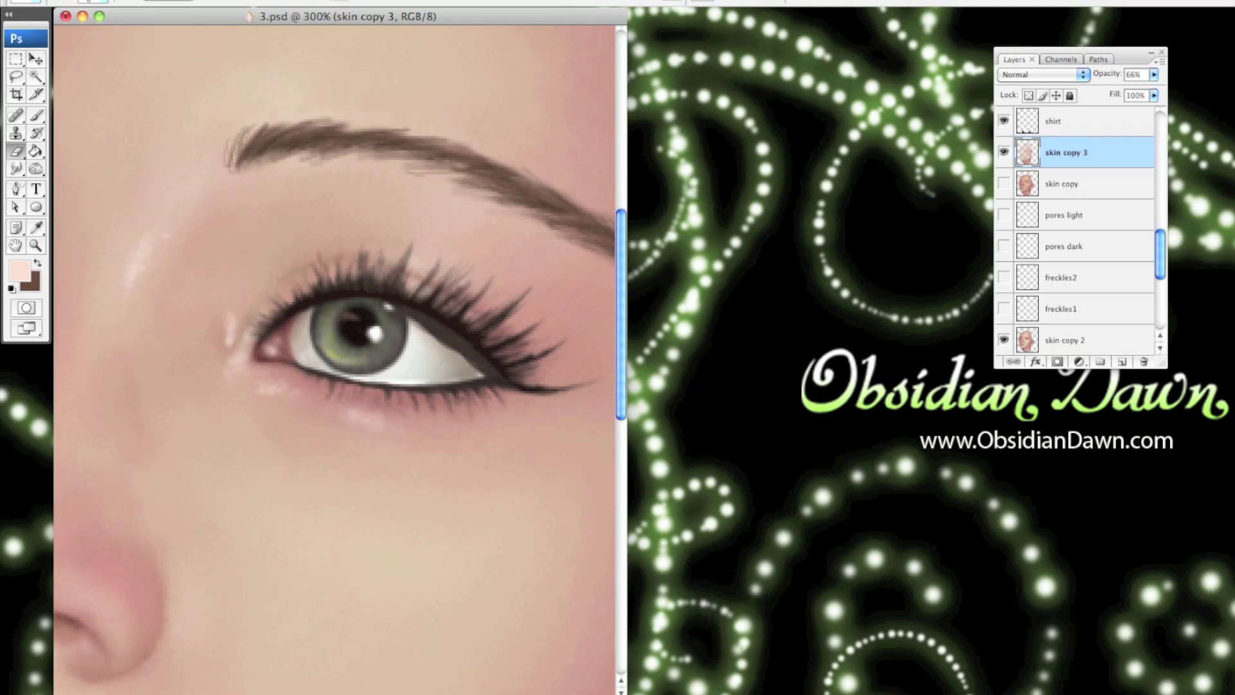
Set the foreground to pale cream with hue 35°, paint a highlight on the nose tip and blend it with the Smudge tool
scroll(334, 357, "left", 5)
key("b")
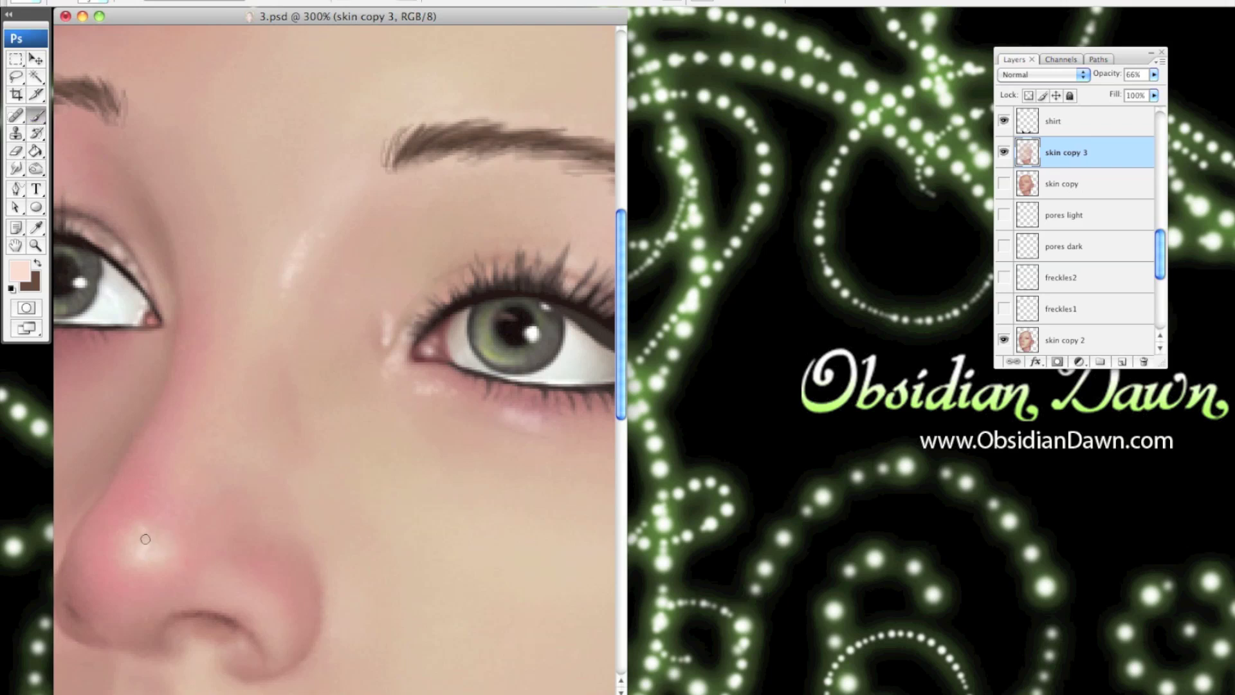
left_click(20, 270)
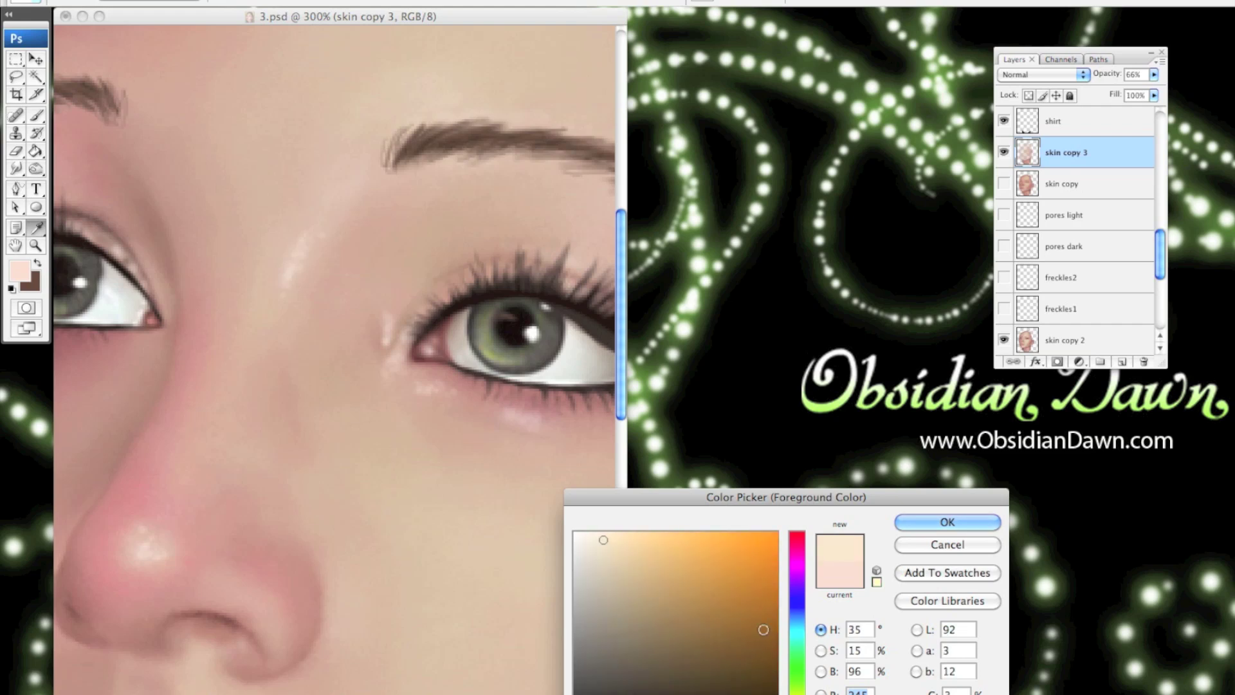
left_click(590, 539)
left_click(918, 524)
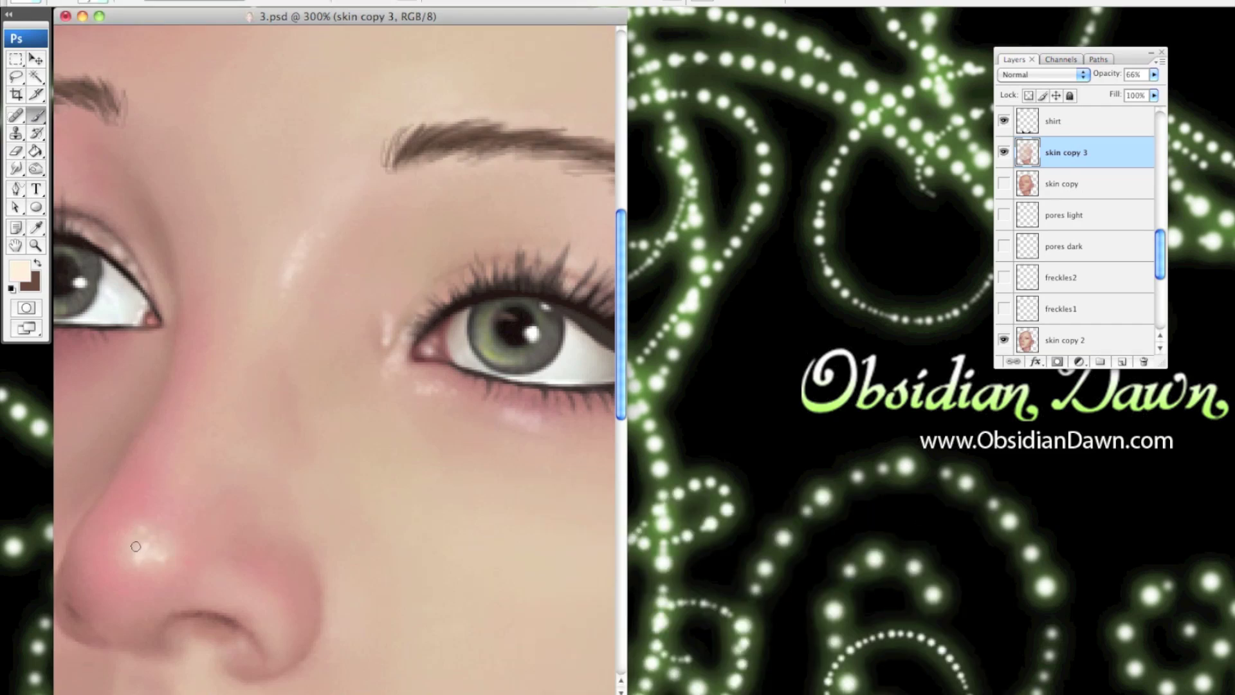
left_click(23, 169)
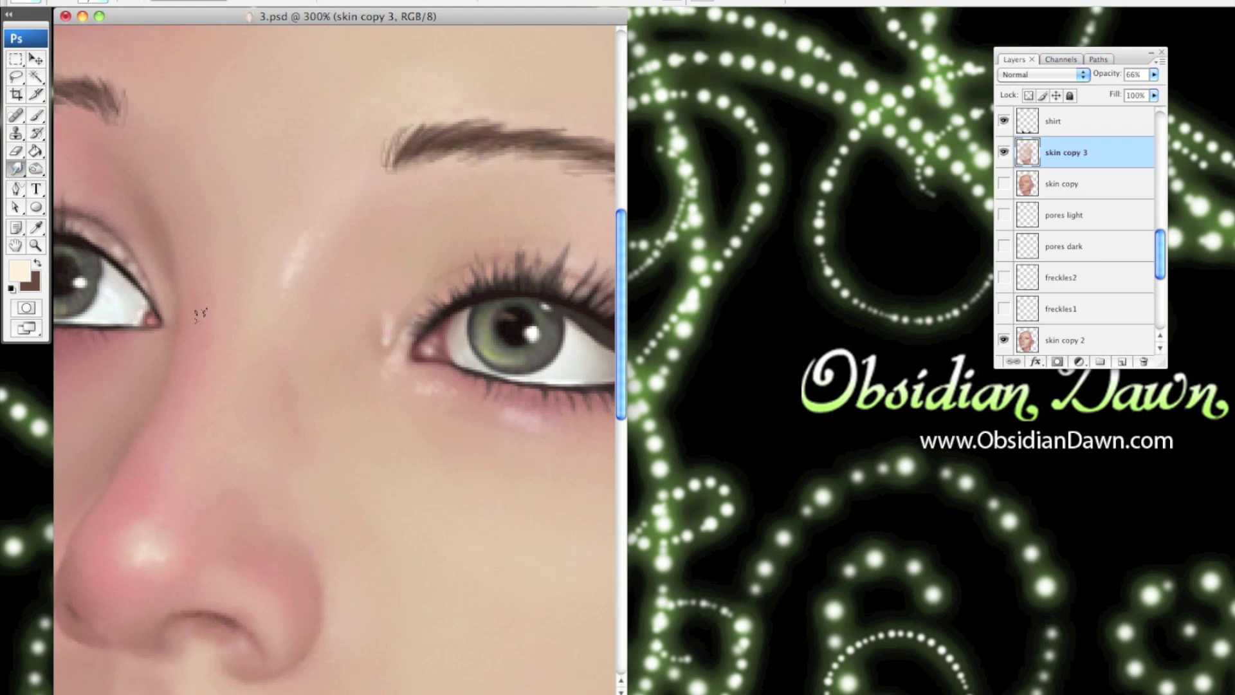
Adjust the speckled brush and stamp dusty pink pores over the near cheek on Layer 11, plus cream pores on Layer 12
left_click(35, 245)
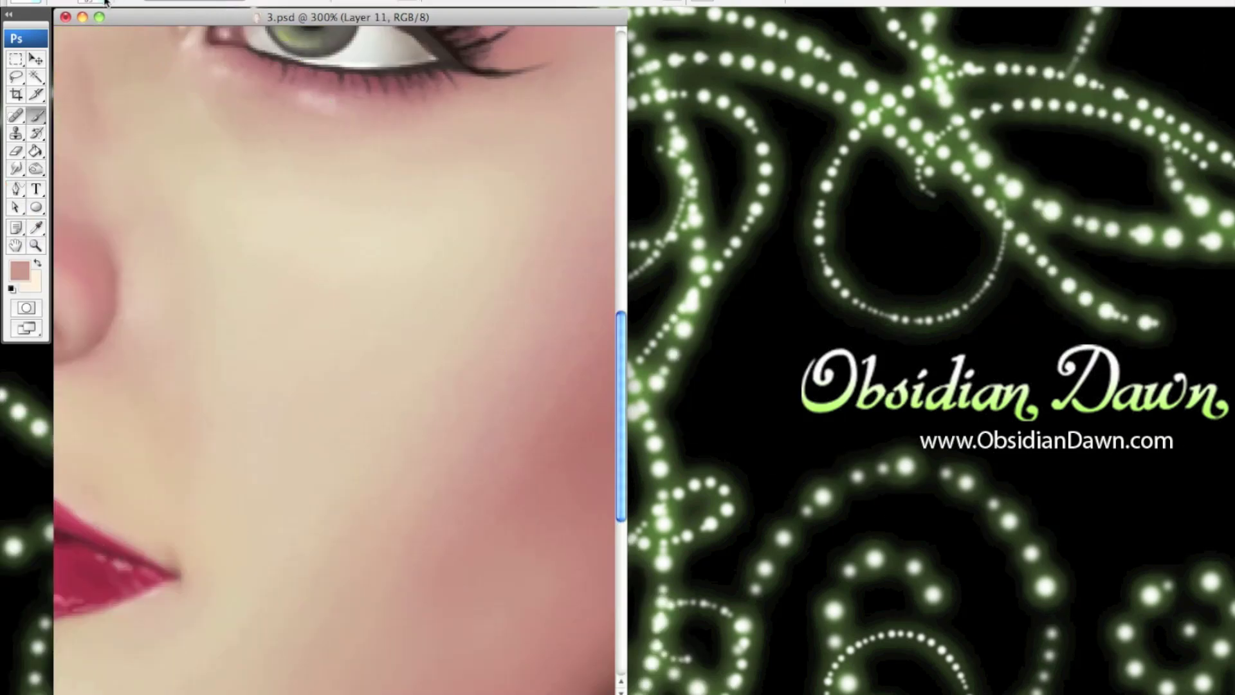
left_click(105, 1)
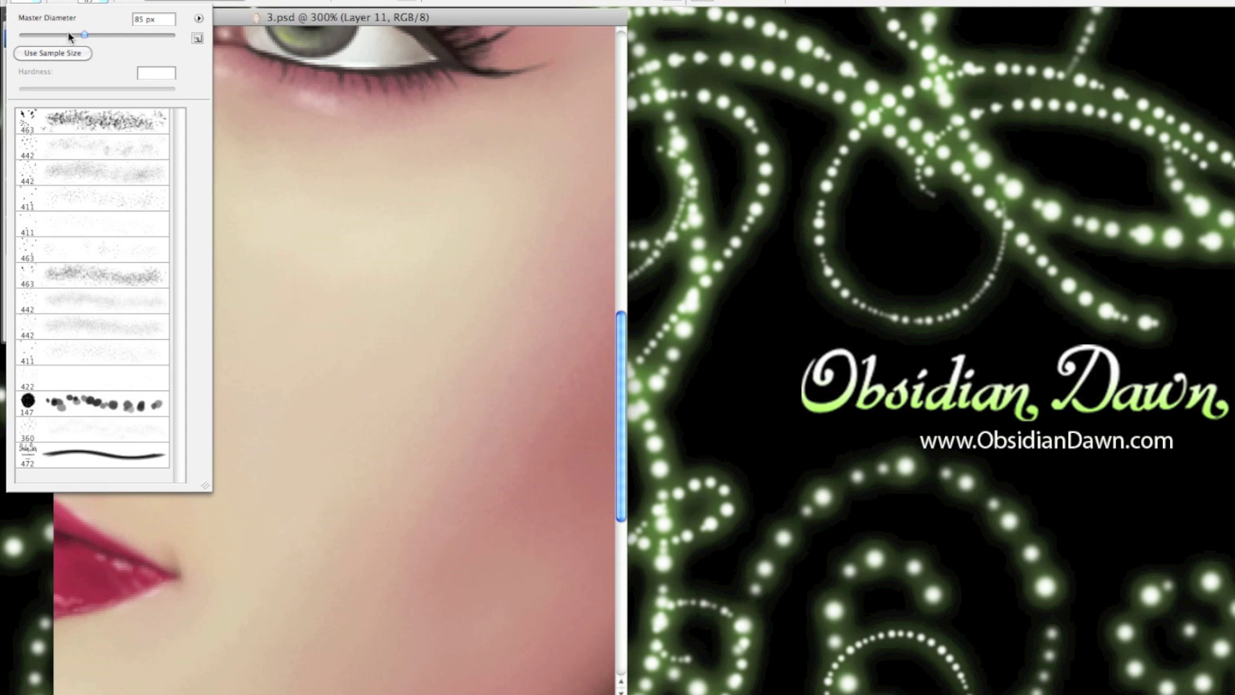
left_click(105, 1)
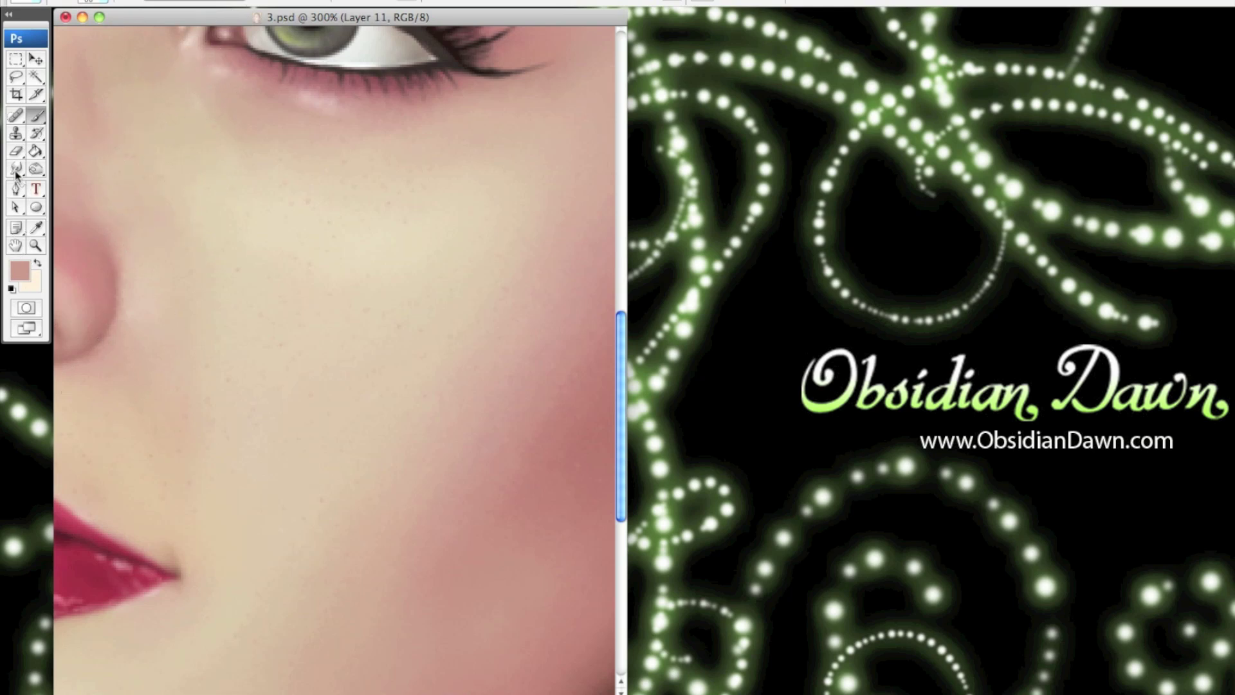
left_click(37, 264)
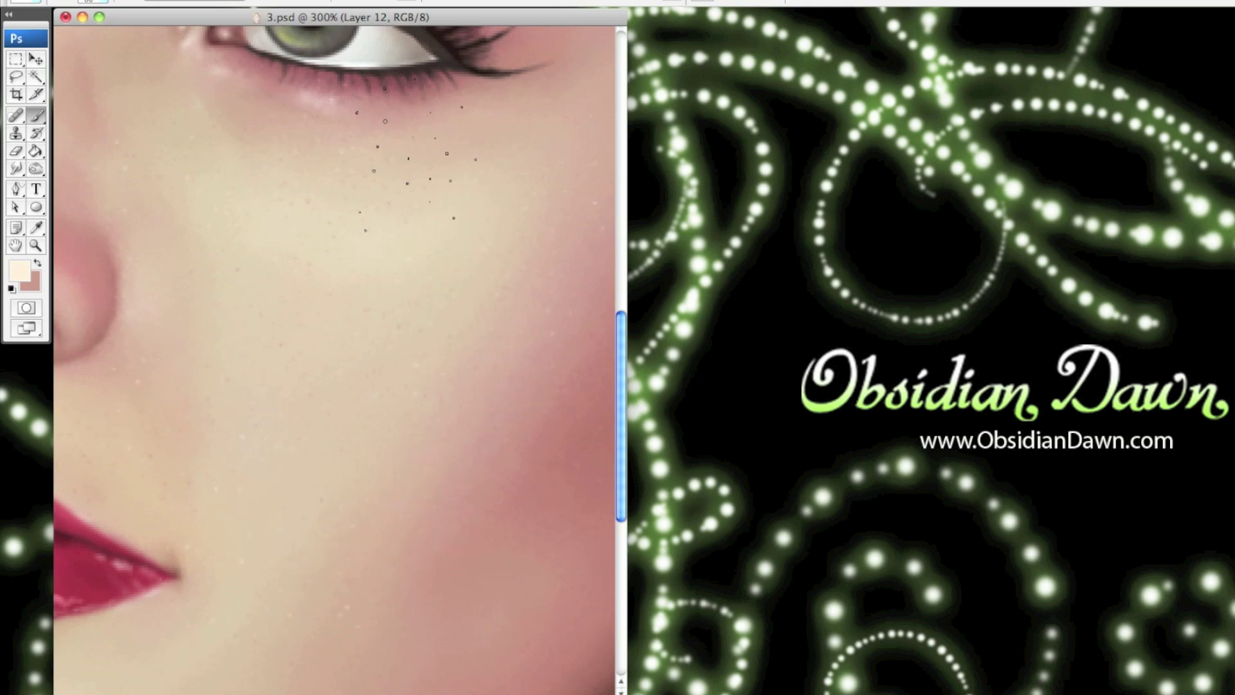
Thin out the cream pores on Layer 12 with a speckled Eraser, setting its diameter to 33 px
left_click(16, 150)
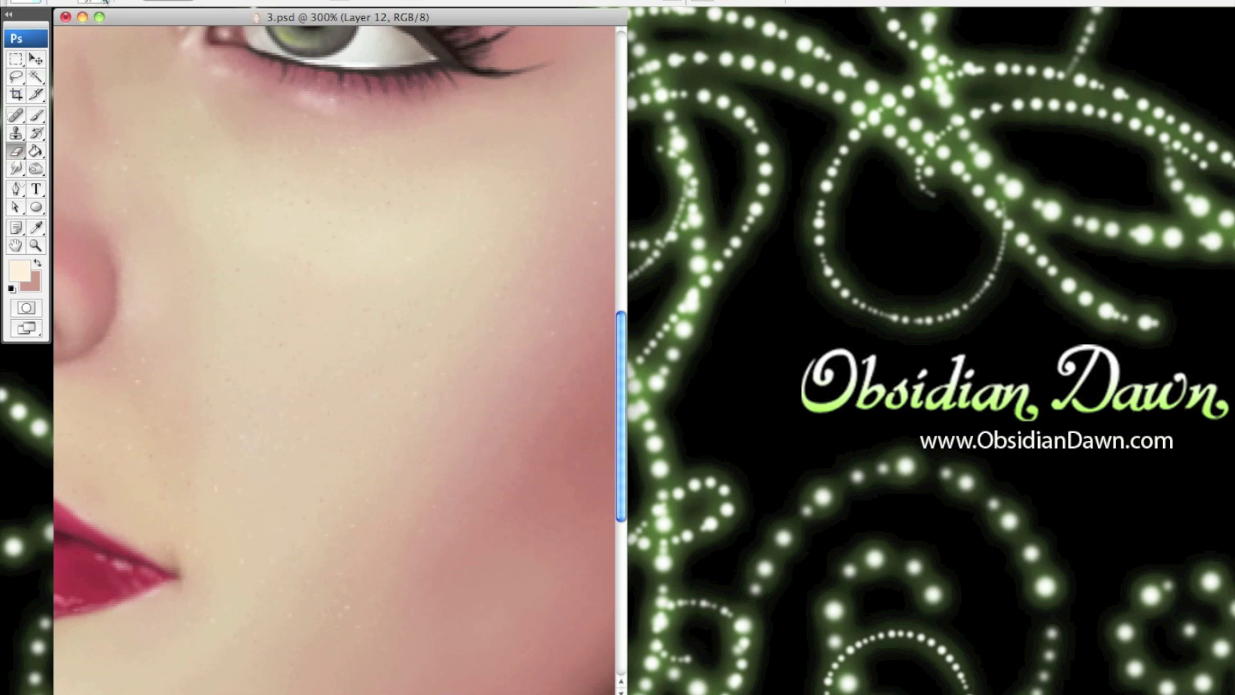
left_click(105, 4)
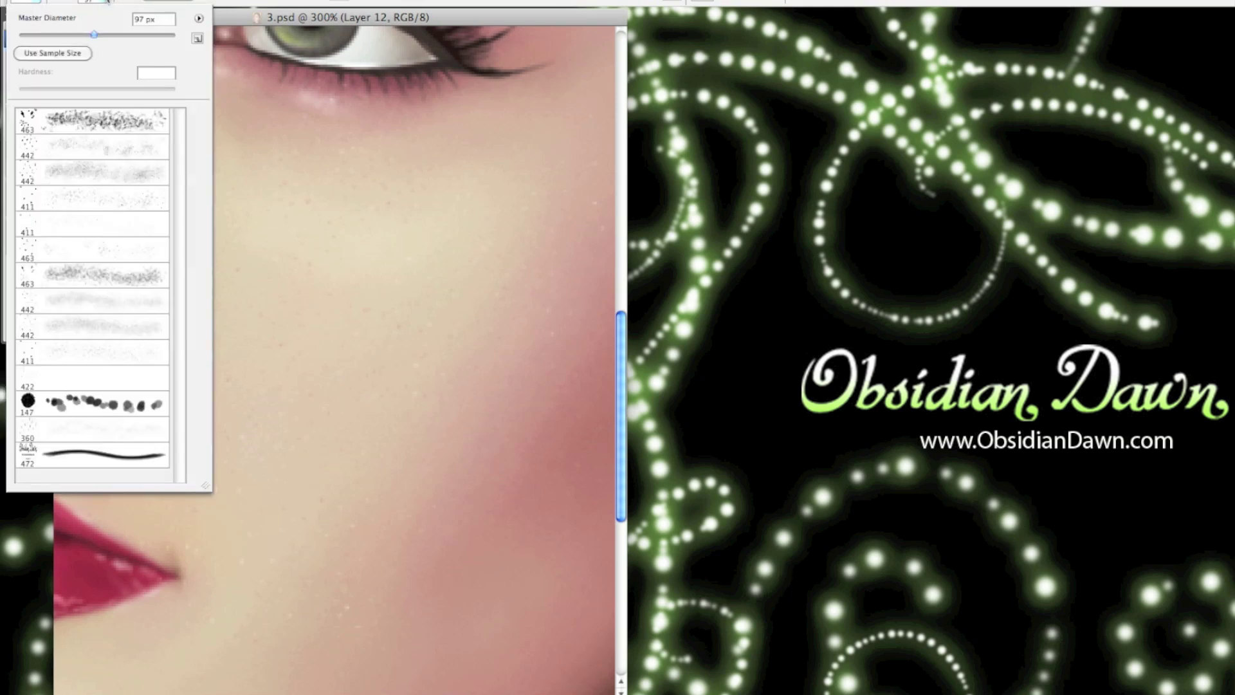
left_click(106, 2)
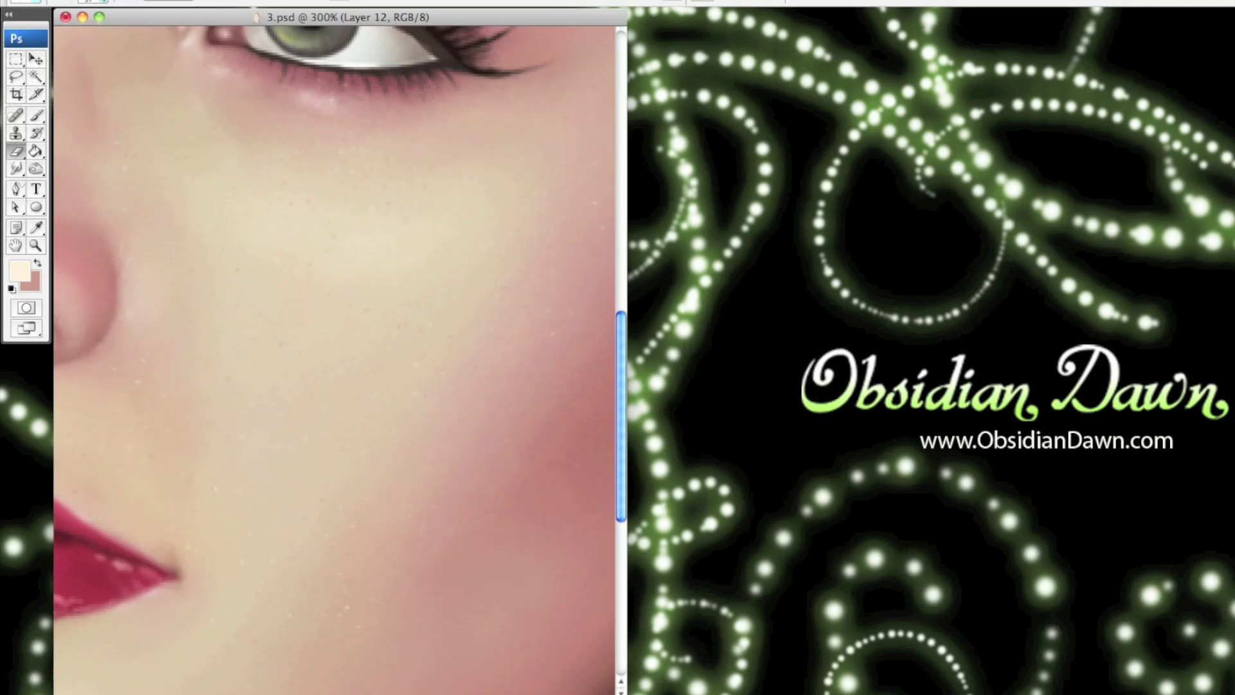
left_click(105, 2)
left_click_drag(48, 34, 45, 35)
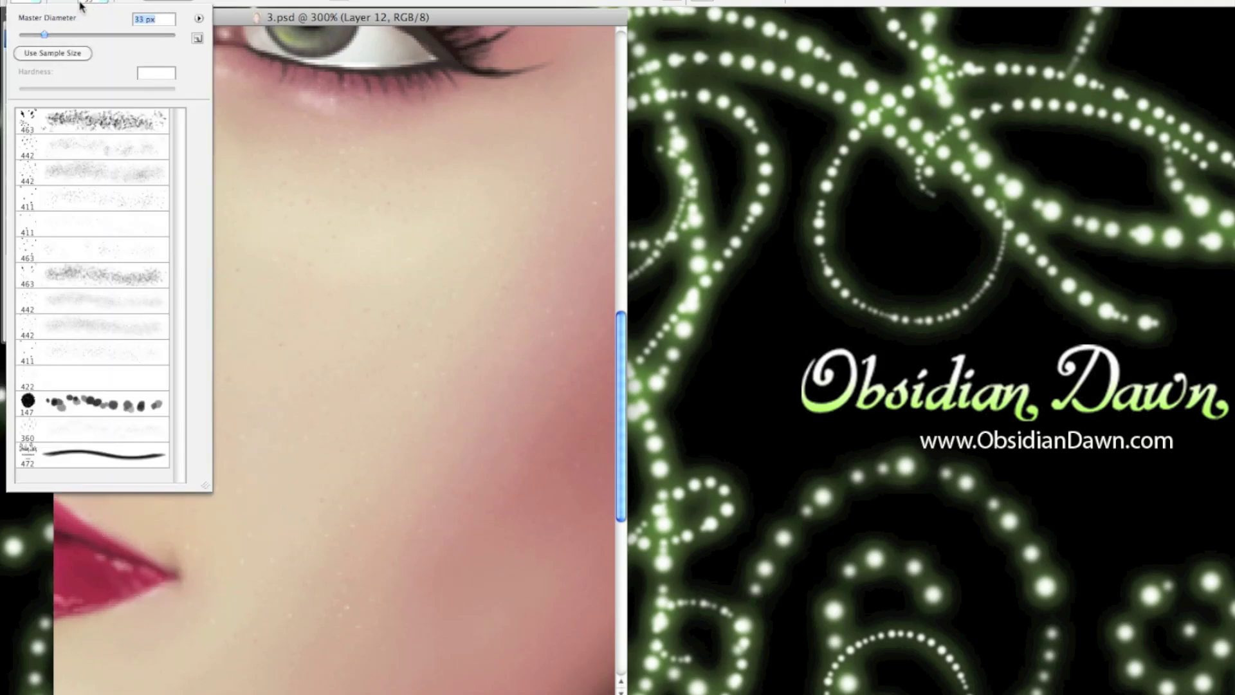
left_click(103, 4)
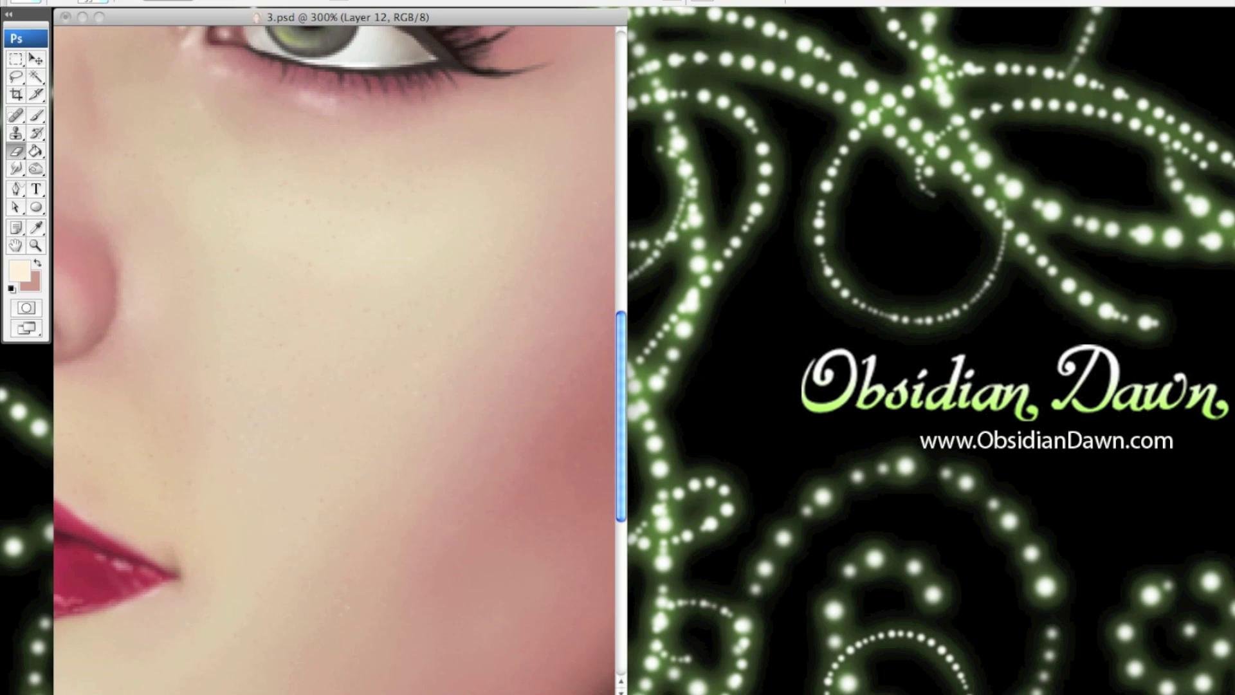
key("Return")
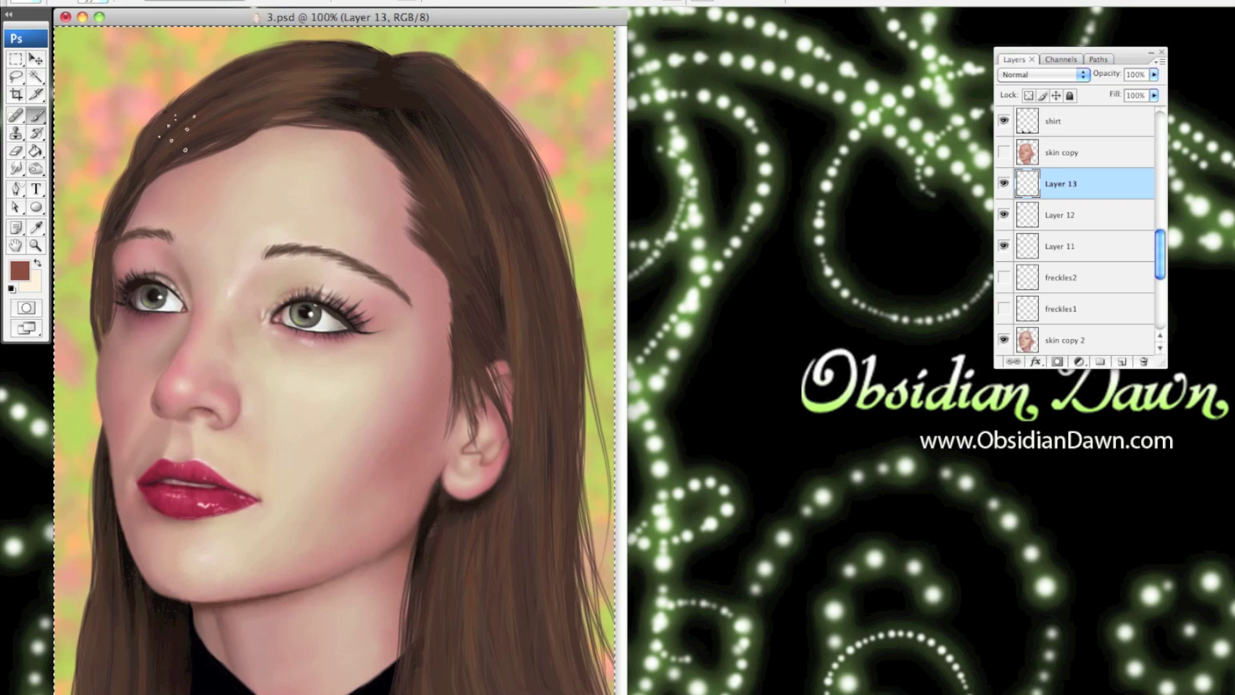
Enlarge the speckled brush slightly and stamp reddish-brown freckles across the near cheek below the eye on Layer 13
left_click(105, 2)
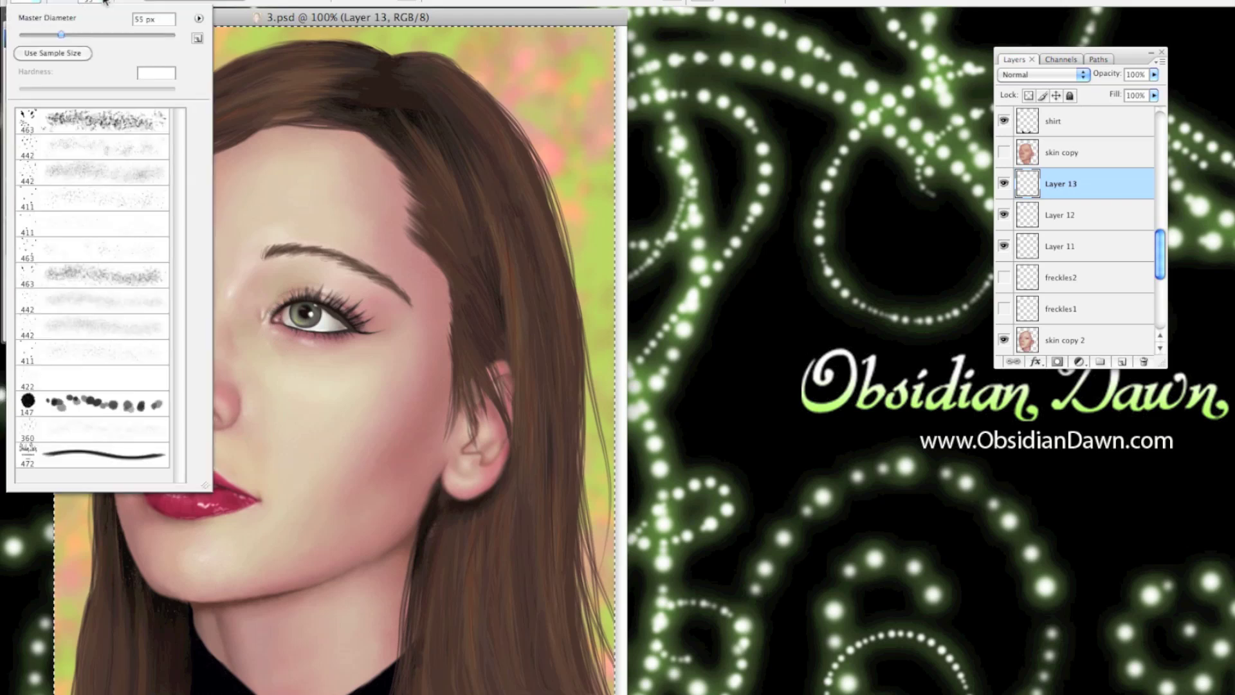
left_click(68, 35)
left_click(95, 2)
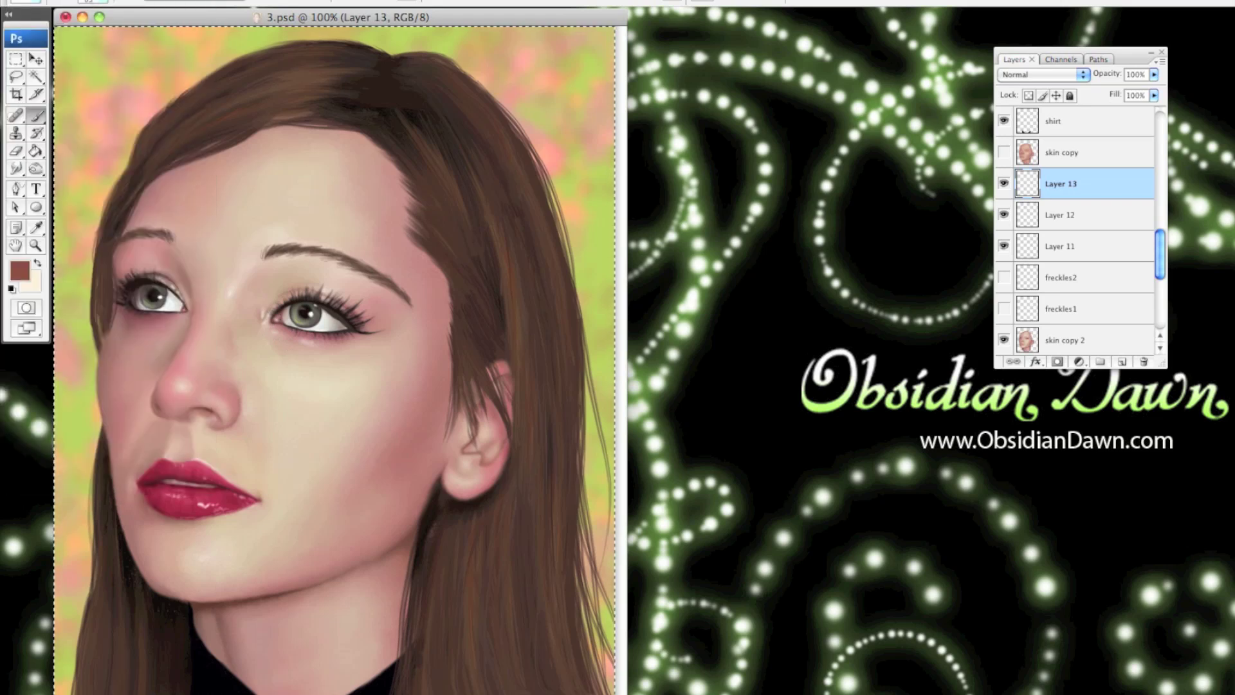
left_click(266, 352)
left_click(279, 356)
left_click(301, 356)
left_click(272, 368)
left_click(293, 372)
left_click(261, 381)
left_click(276, 385)
left_click(292, 395)
Load the skin copy 2 outline as a selection, add freckles across the face on Layer 13 and erase excess ones on the forehead
left_click(1028, 341, "super")
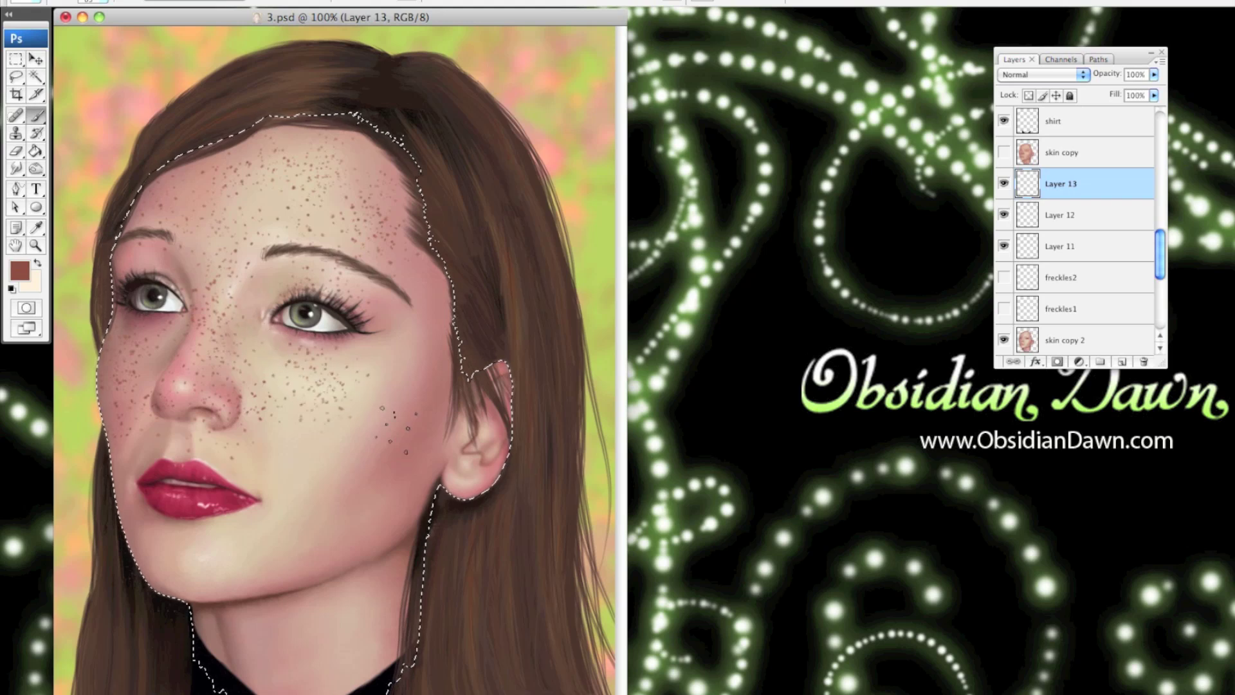
left_click(298, 452)
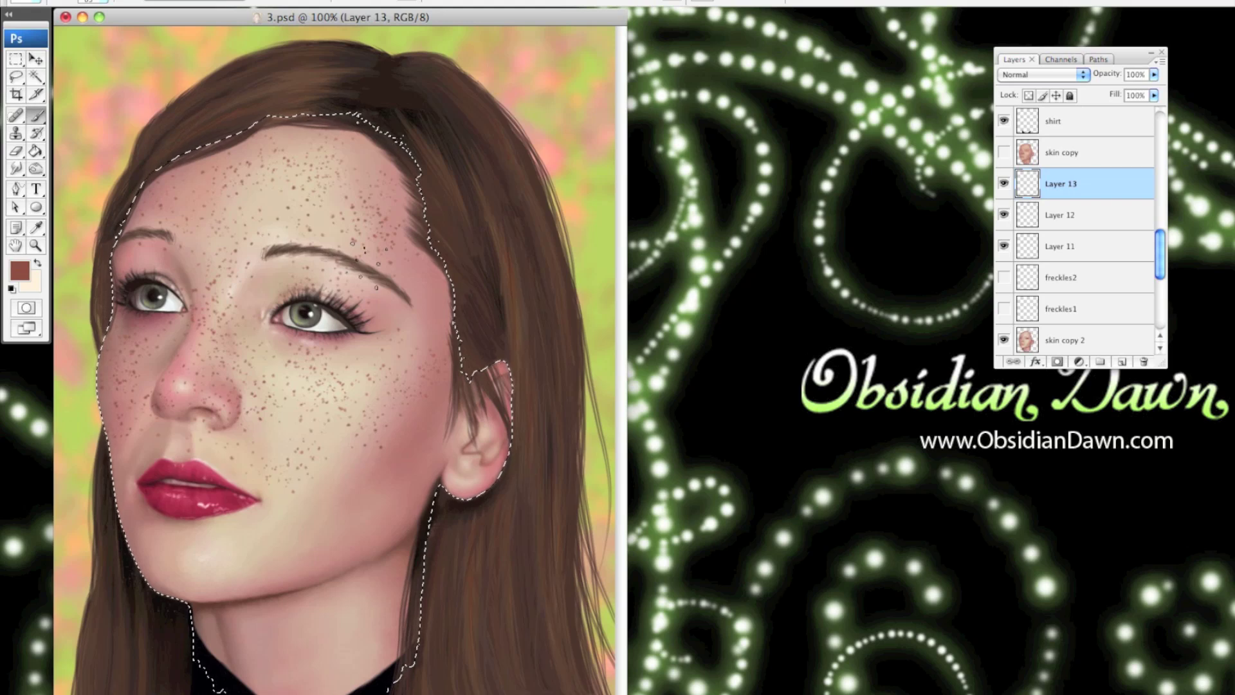
left_click(16, 151)
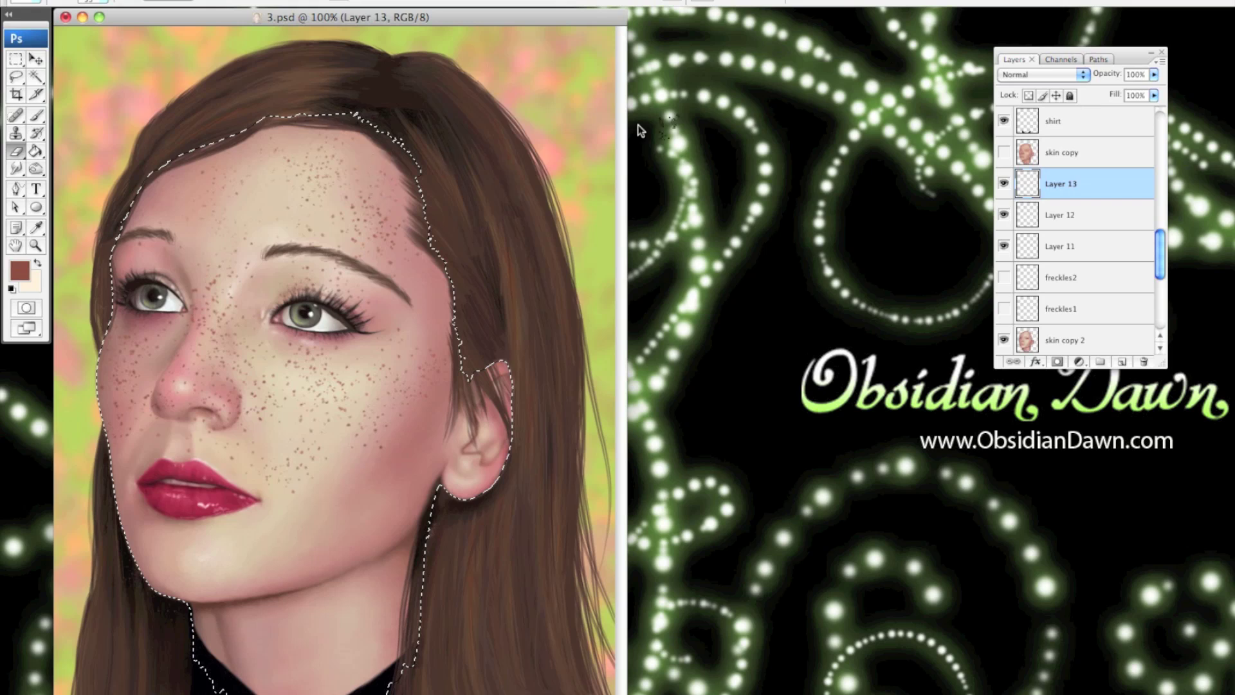
Lower the opacity of freckle Layer 13 to 16%
left_click(1154, 76)
left_click_drag(1154, 82, 1091, 95)
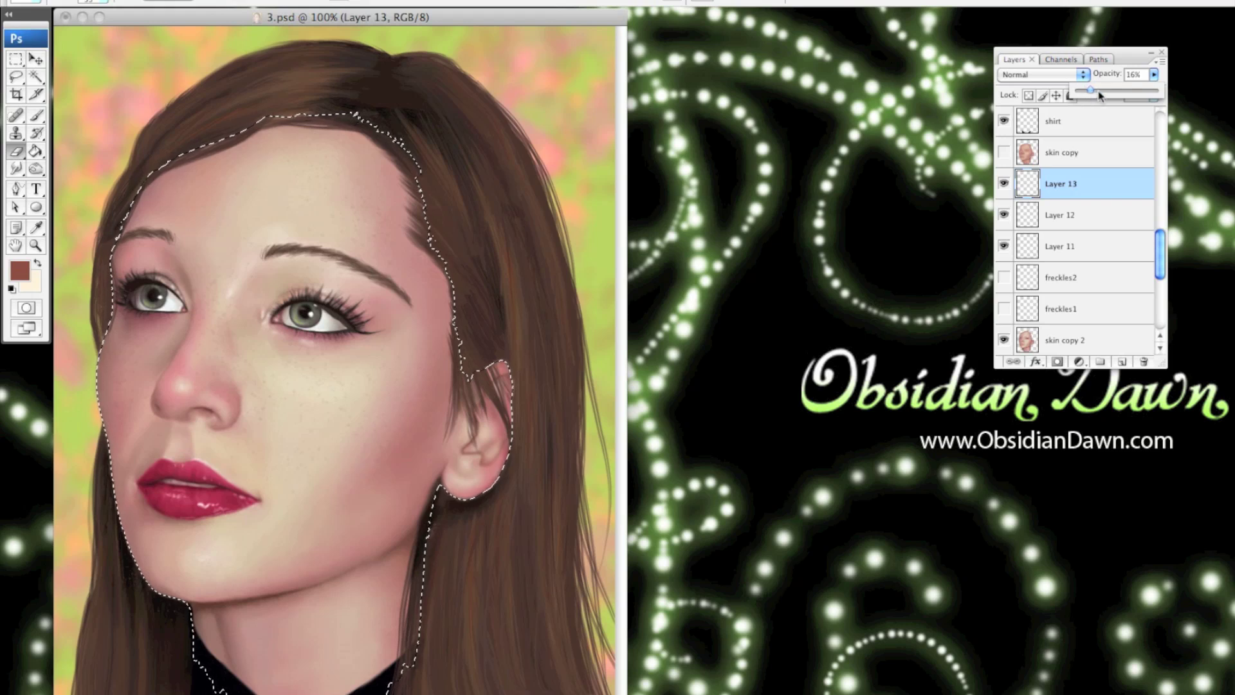
left_click(1154, 75)
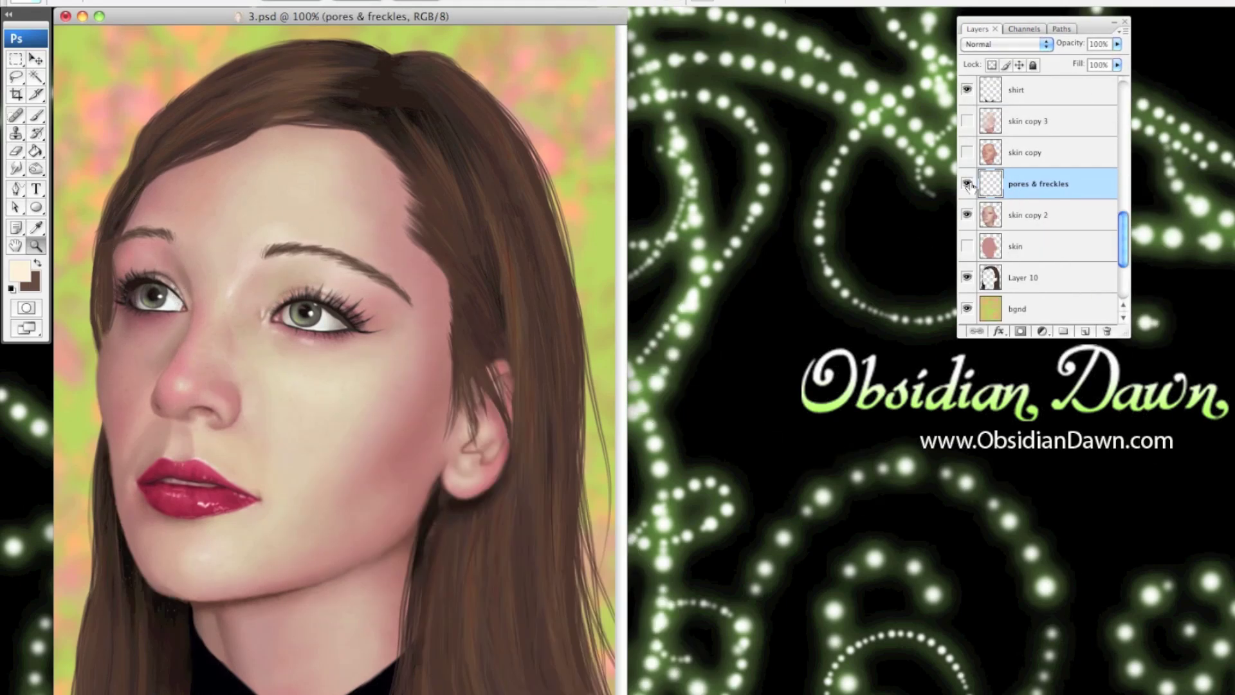
Compare the face with and without the pores & freckles layer at 100%, 200% and 300% zoom
left_click(966, 184)
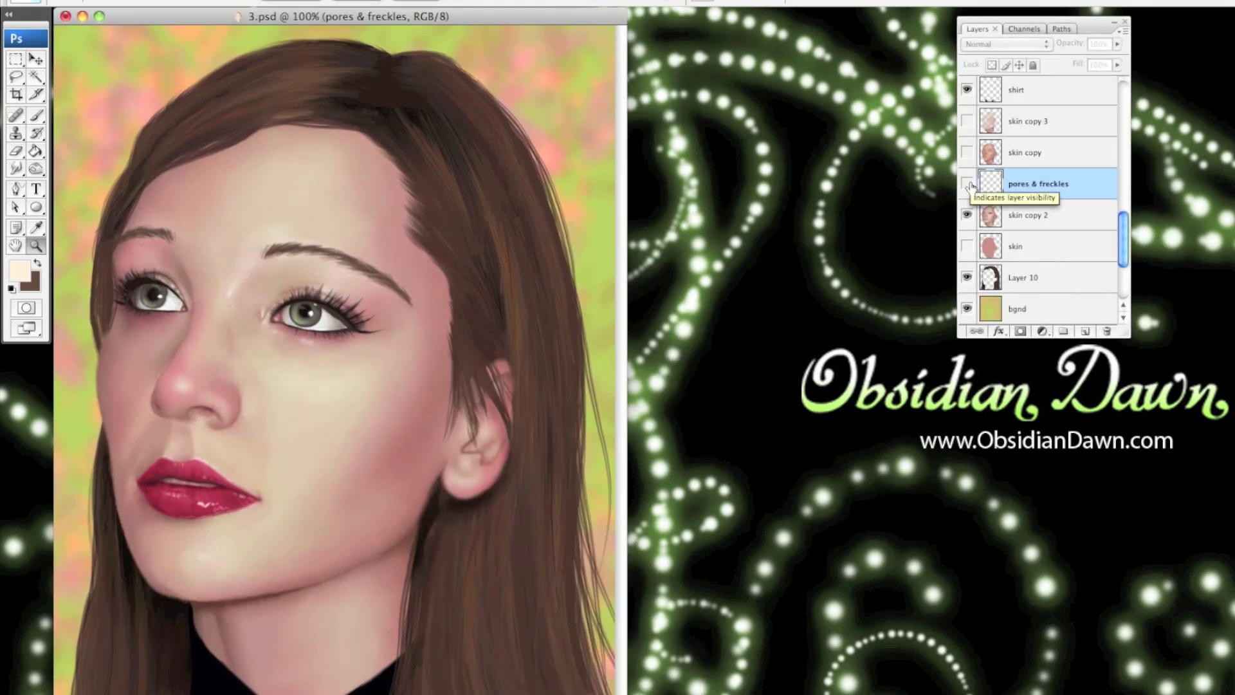
left_click(966, 184)
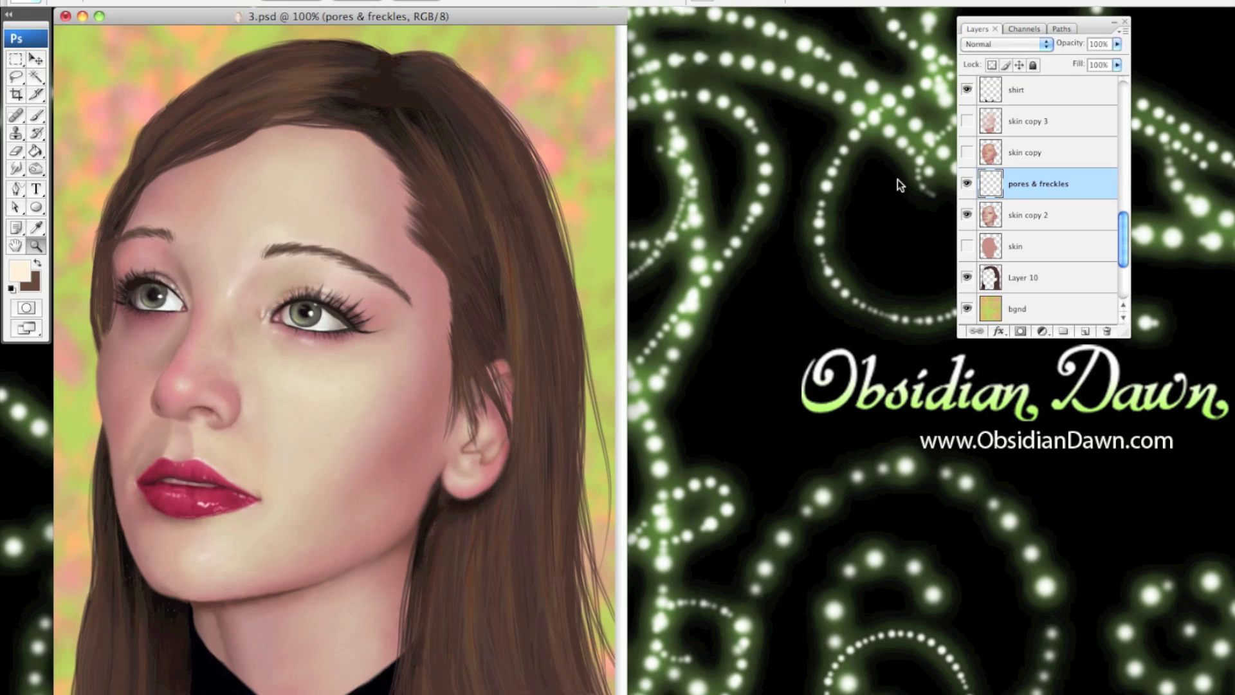
left_click(237, 378)
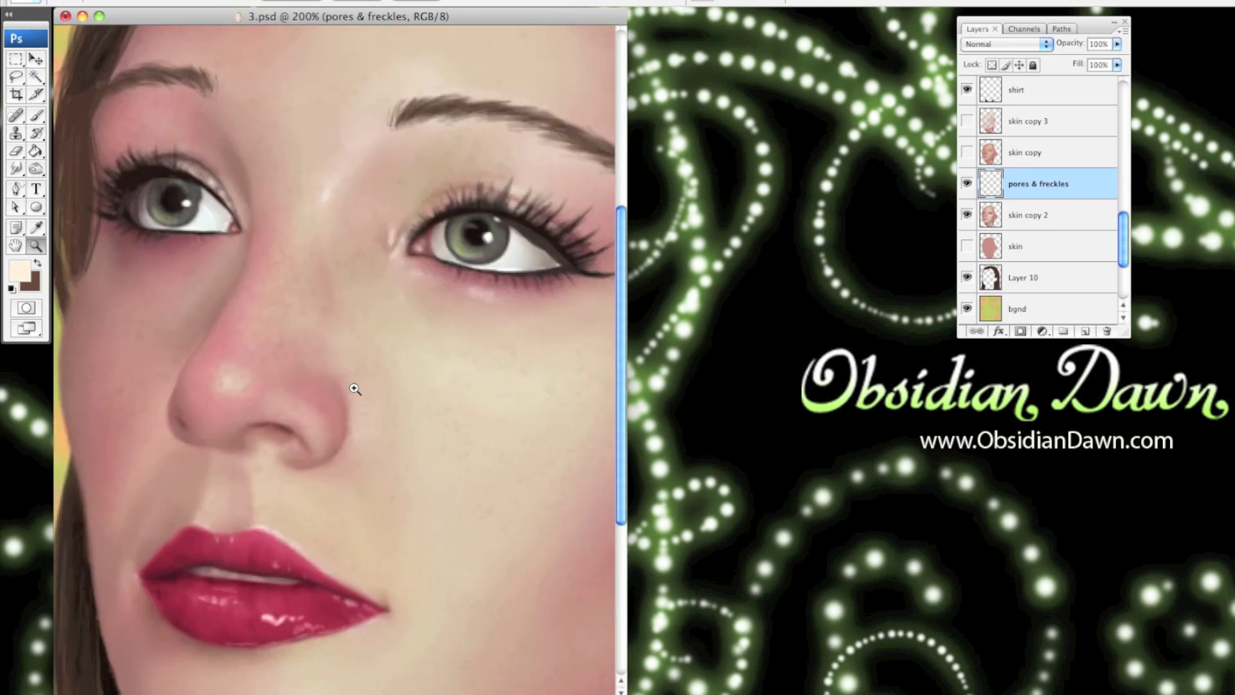
left_click(968, 185)
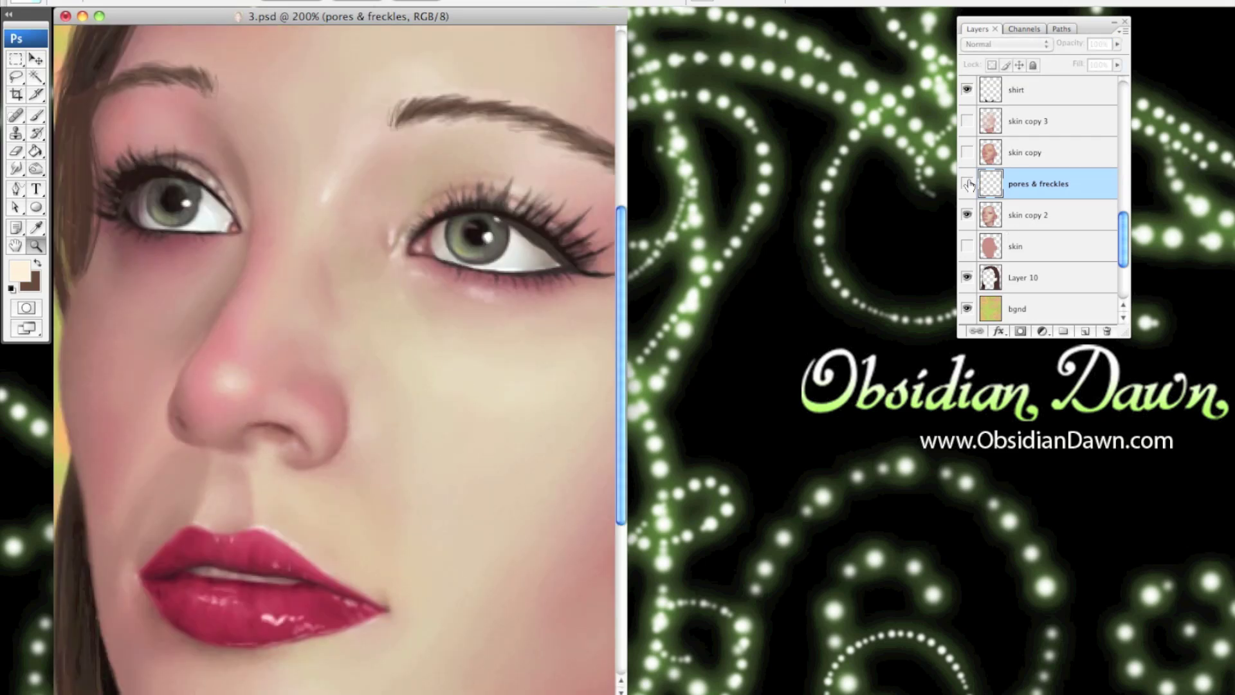
left_click(968, 185)
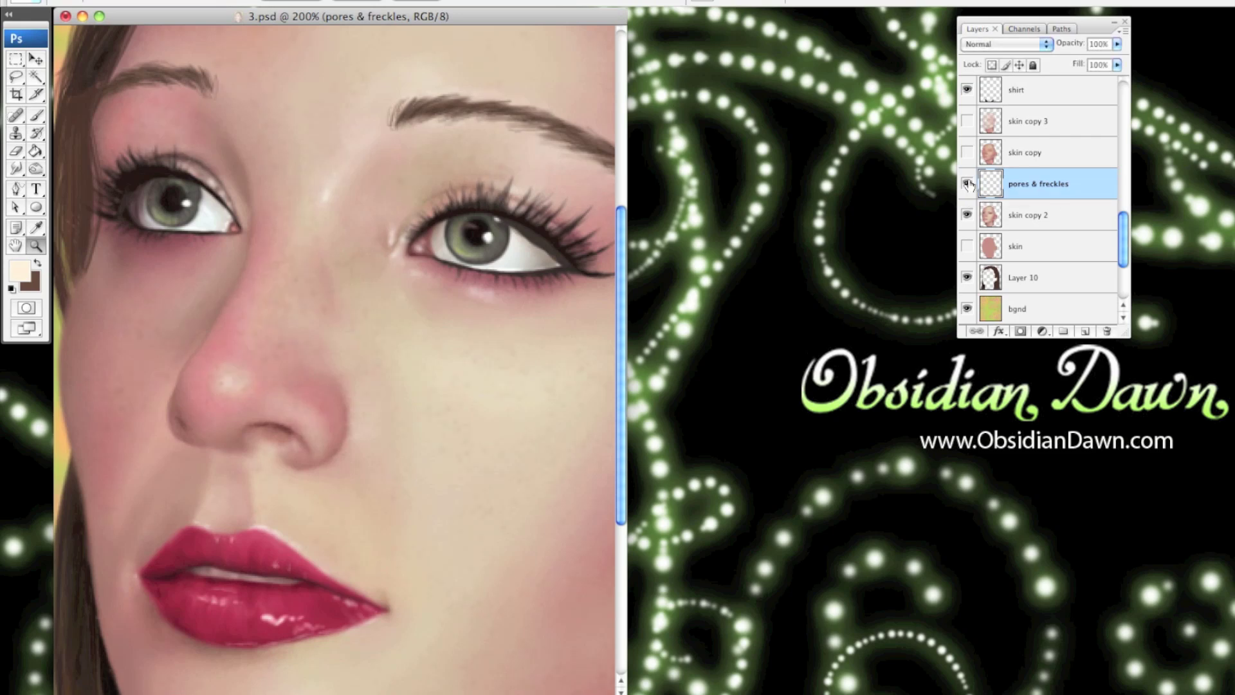
left_click(299, 366)
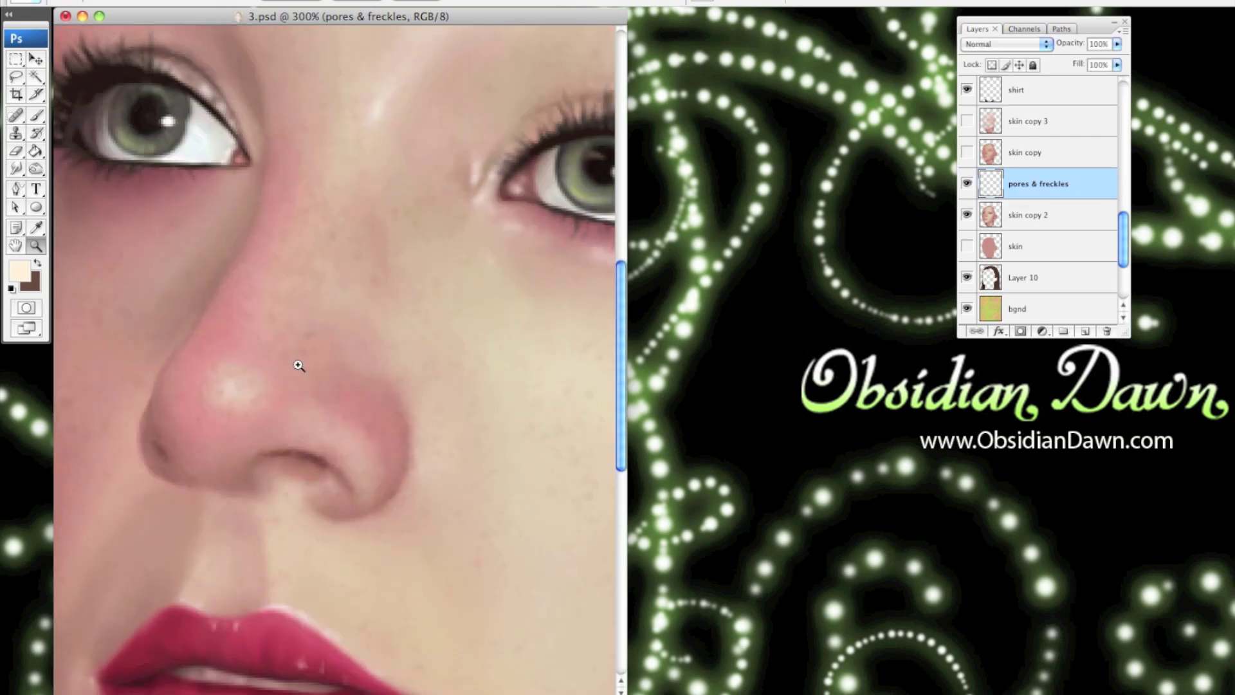
left_click(966, 184)
scroll(333, 360, "right", 6)
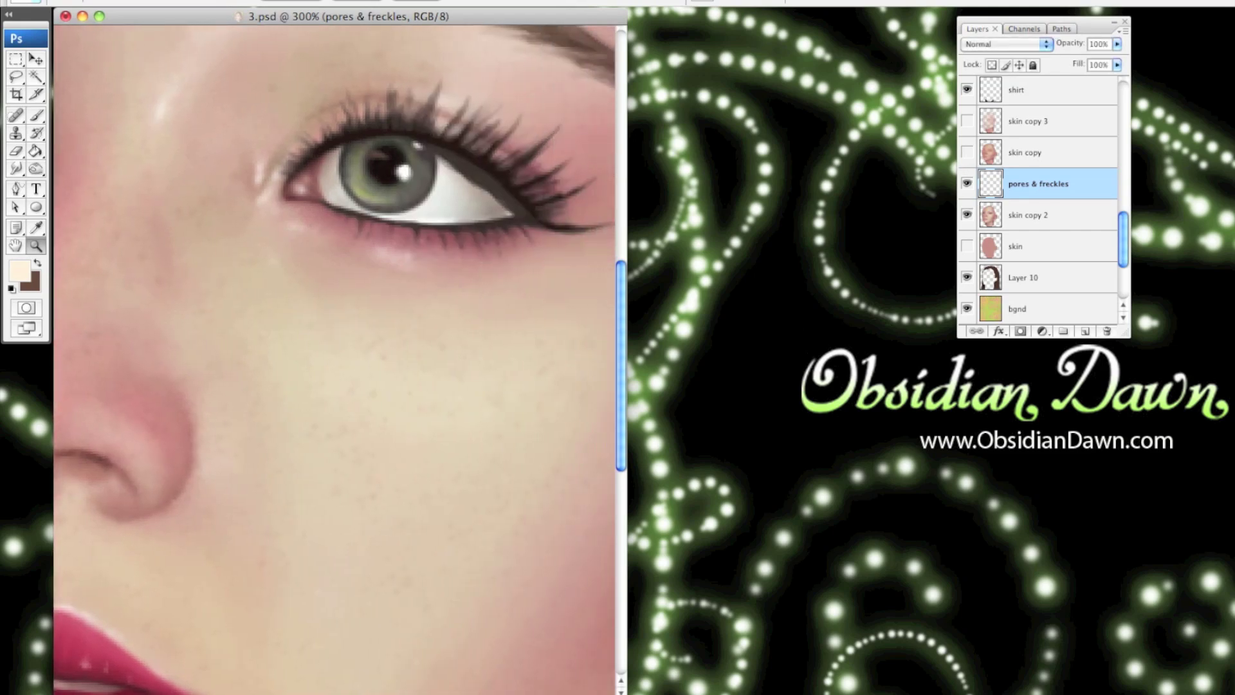